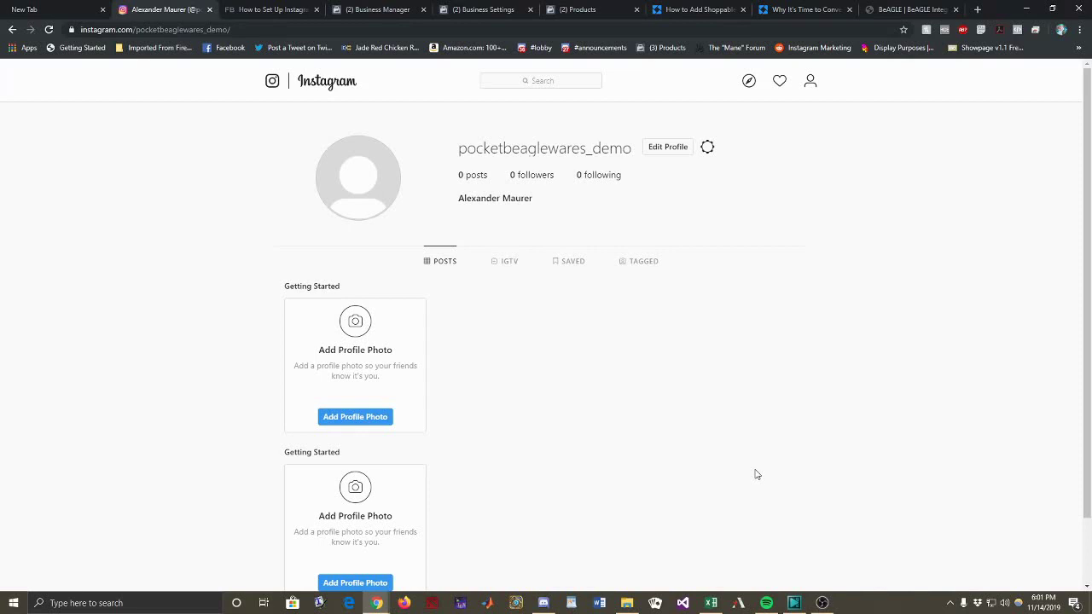
# Step: Switch to the 'How to Set Up Instagram Shopping' guide tab
pyautogui.hotkey('ctrl', 'Tab')
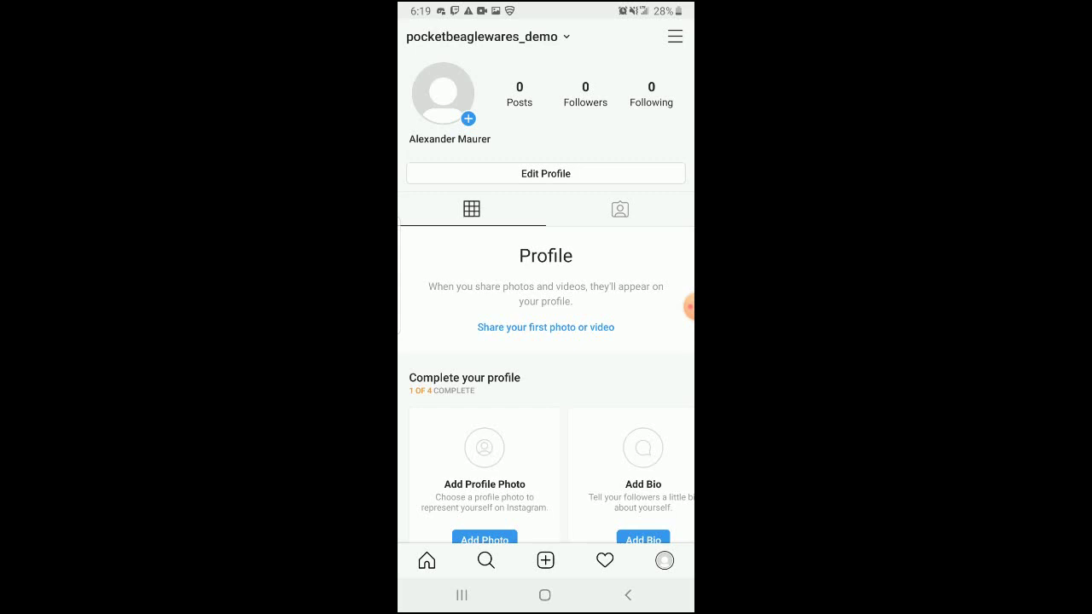
# Step: From Settings > Account, start switching the profile to a professional Business account
pyautogui.click(675, 37)
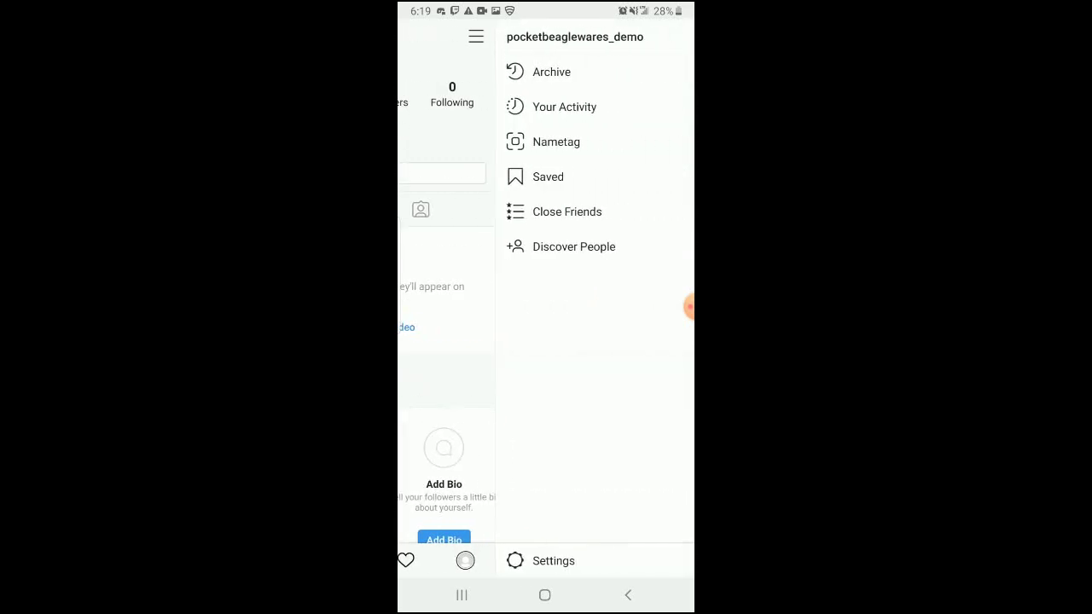
pyautogui.click(553, 560)
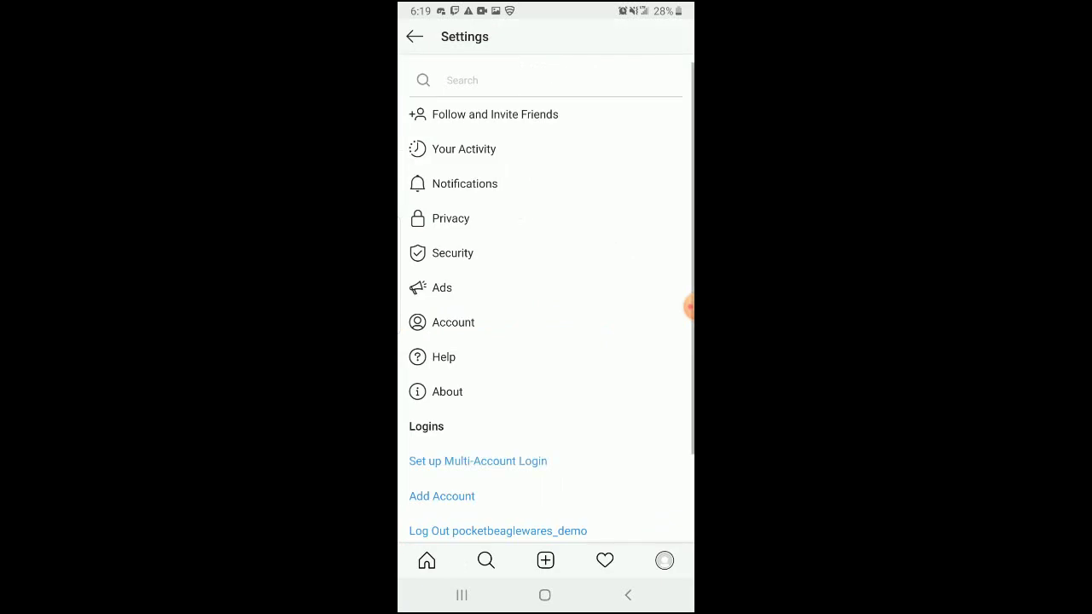
pyautogui.click(453, 323)
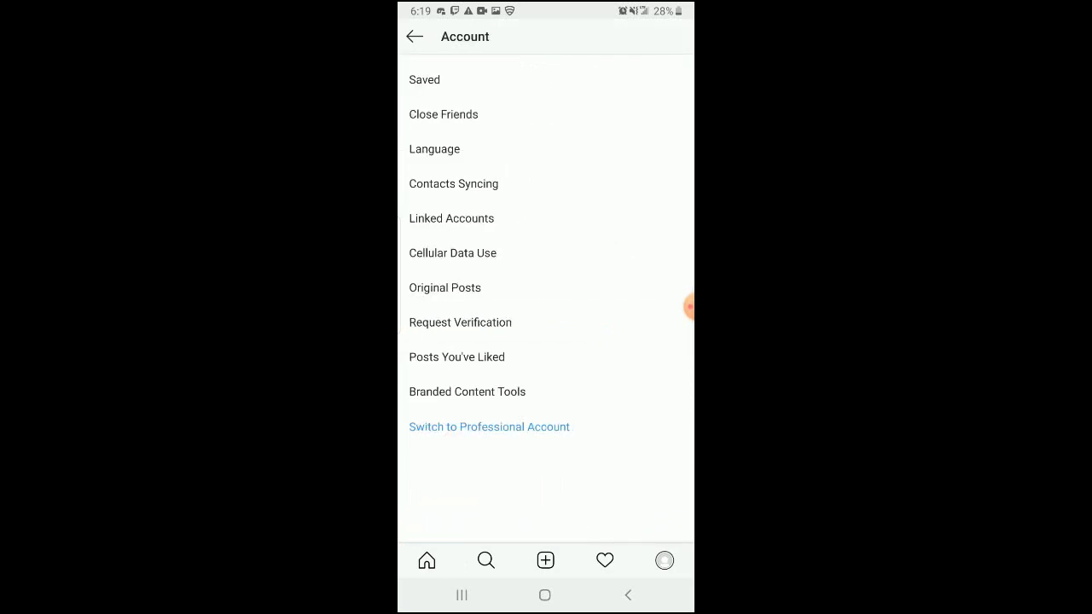
pyautogui.click(489, 427)
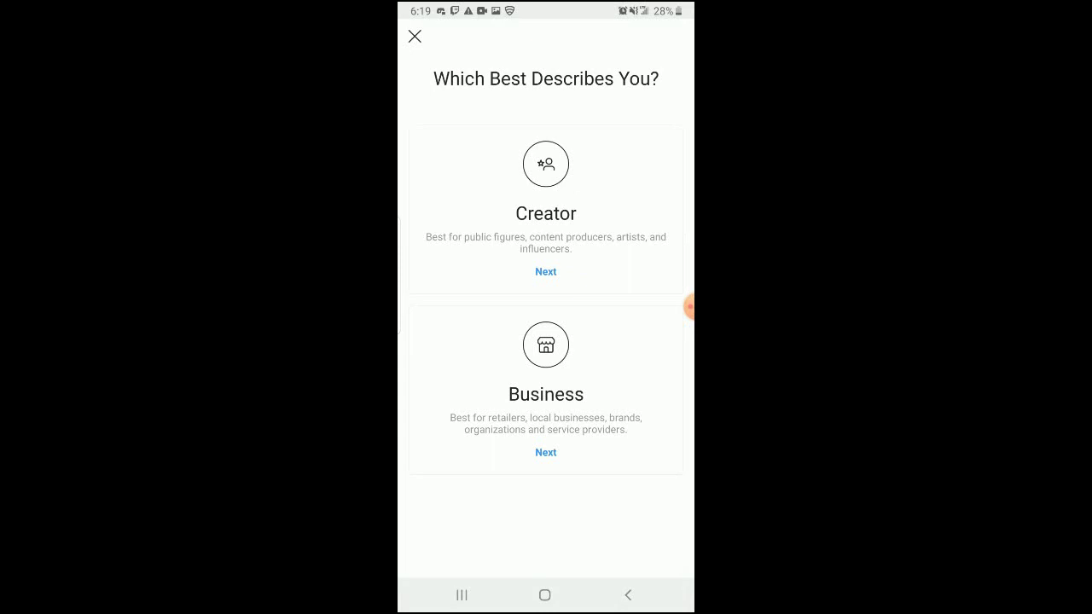
pyautogui.click(545, 452)
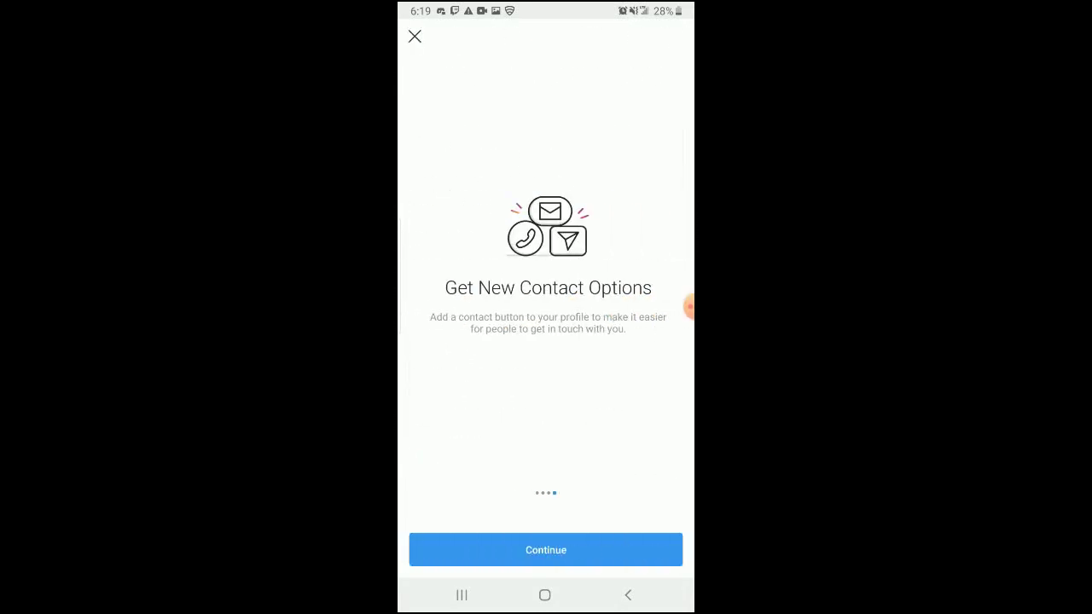
pyautogui.click(546, 550)
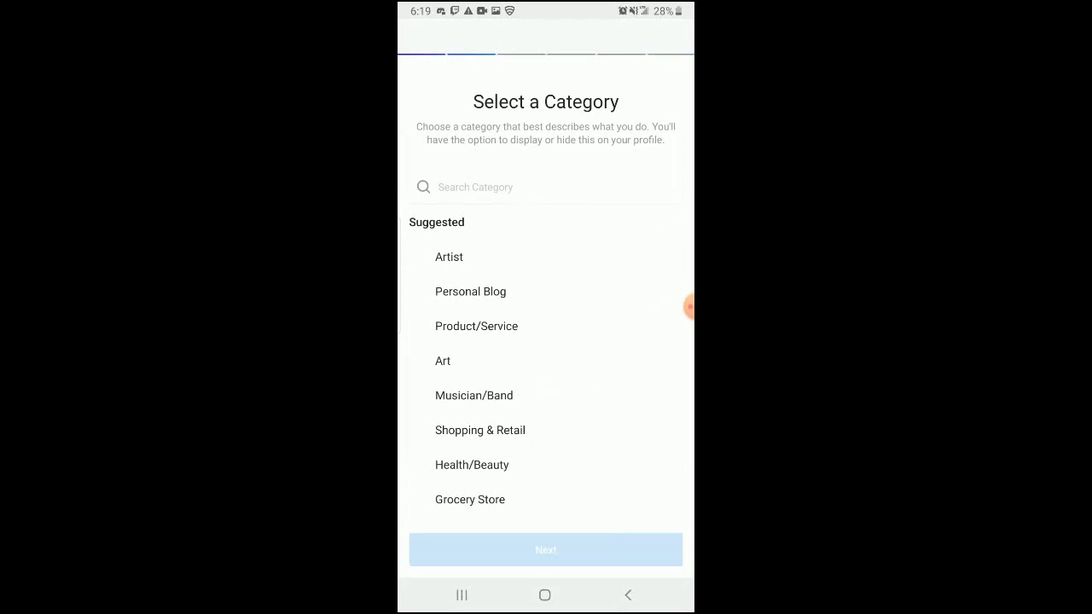
# Step: Search for and choose the Website category, skip suggested accounts, and return to the profile
pyautogui.click(475, 187)
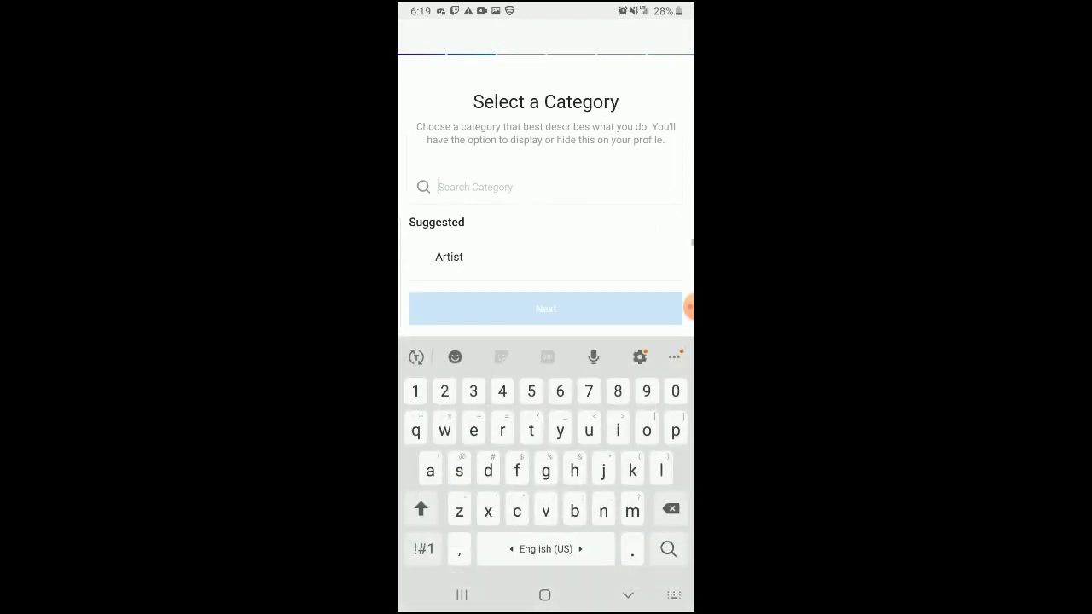
pyautogui.write('website')
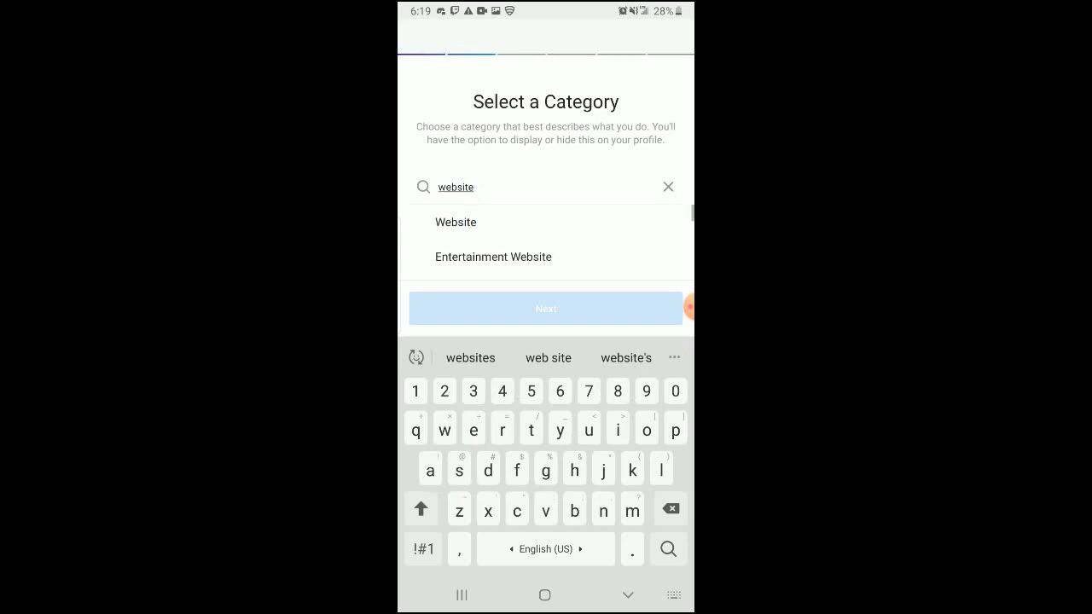
pyautogui.click(455, 222)
pyautogui.click(546, 550)
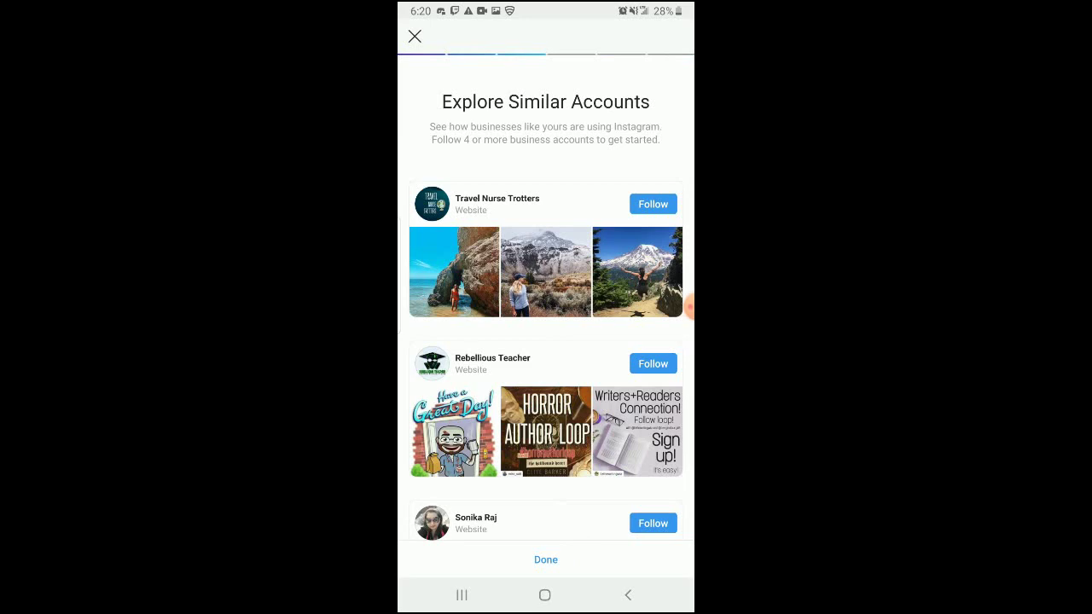
pyautogui.click(546, 560)
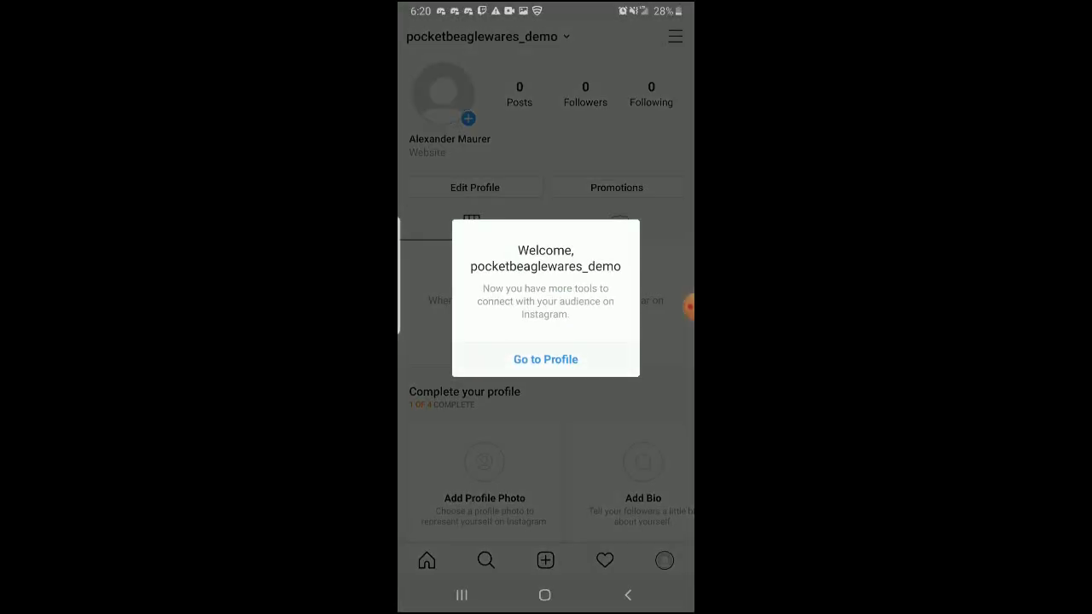
pyautogui.click(545, 359)
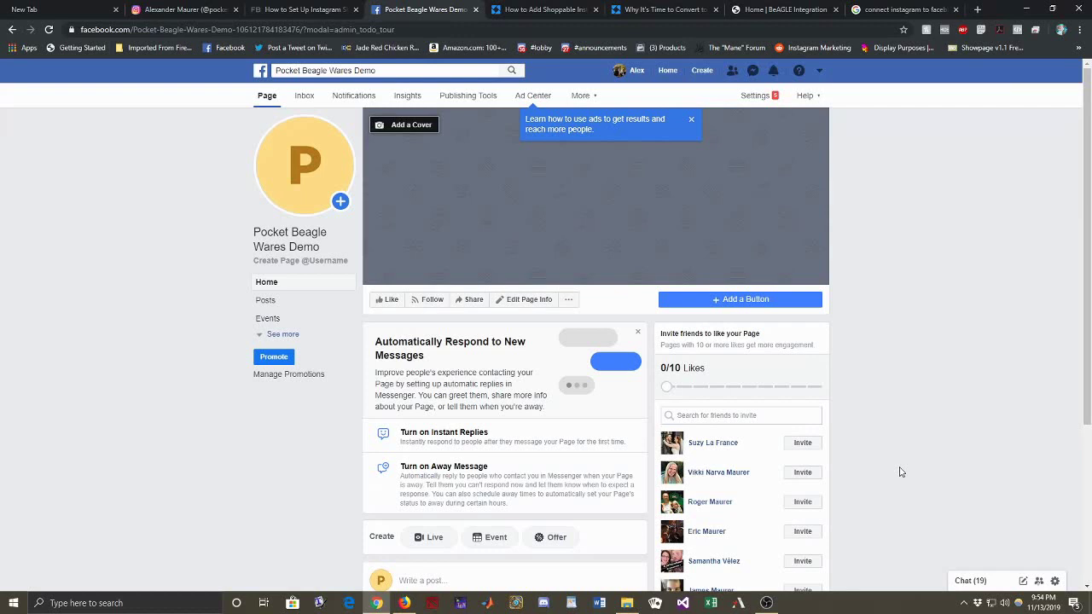
# Step: Open the Pocket Beagle Wares Demo page's Settings at its Instagram section
pyautogui.click(762, 100)
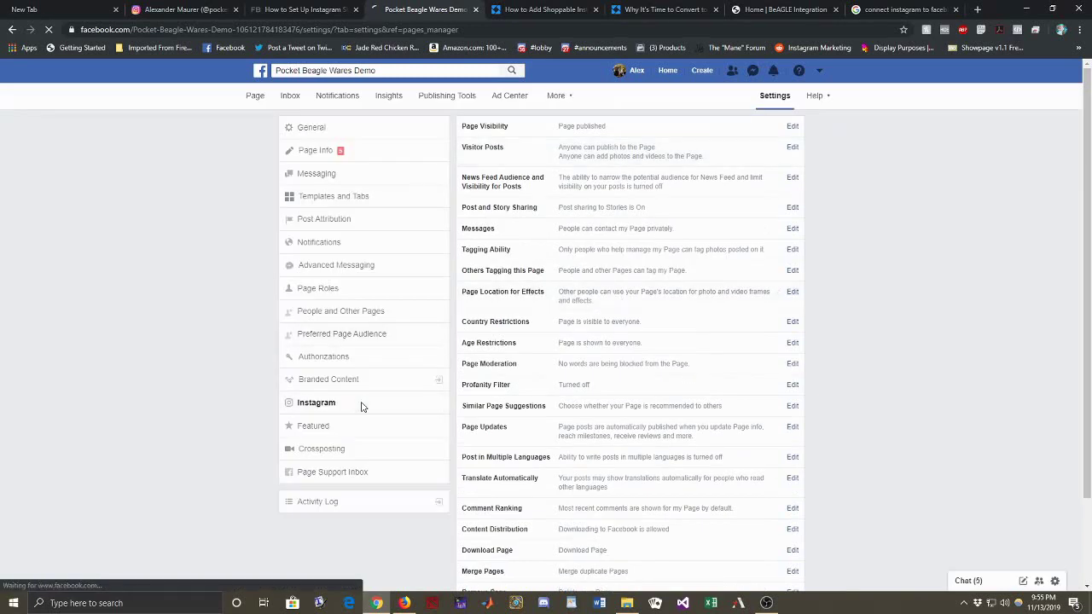
pyautogui.click(365, 403)
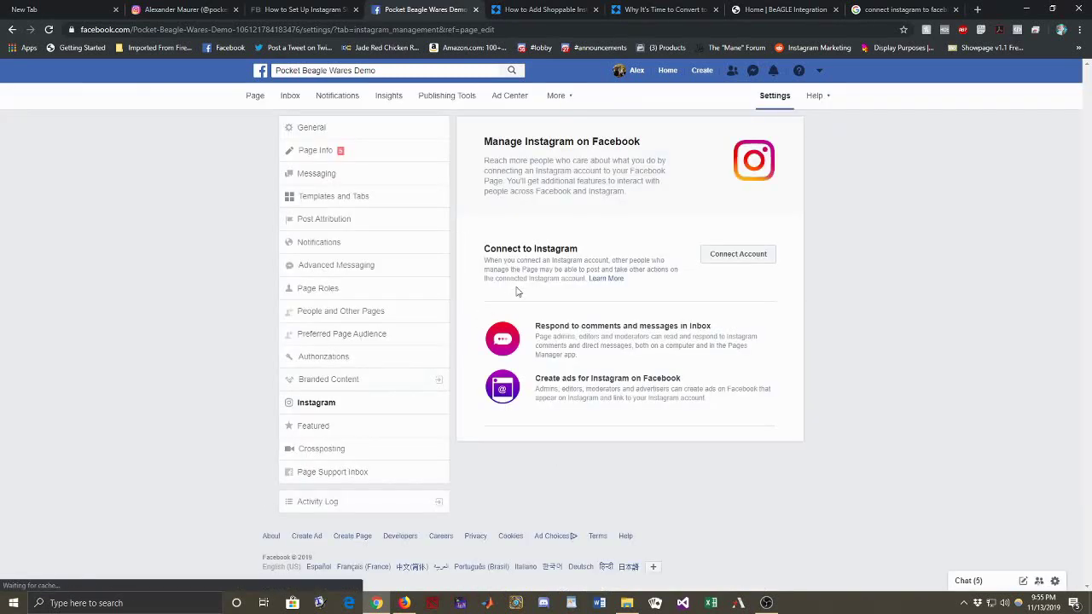
# Step: Connect an Instagram account via Switch accounts, filling in the saved demo business username
pyautogui.click(727, 256)
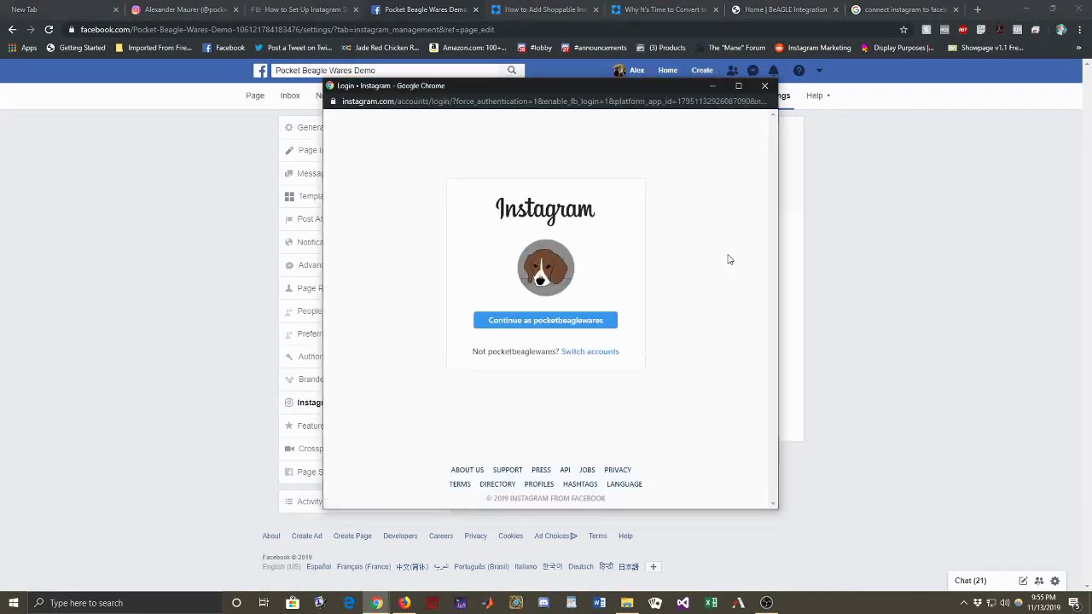
pyautogui.click(601, 355)
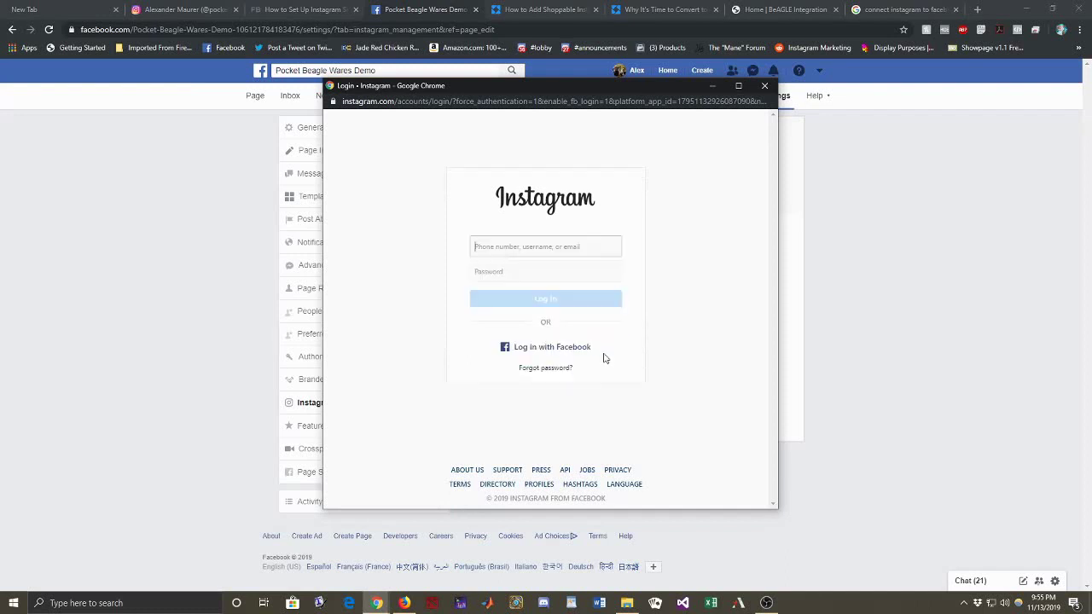
pyautogui.click(544, 250)
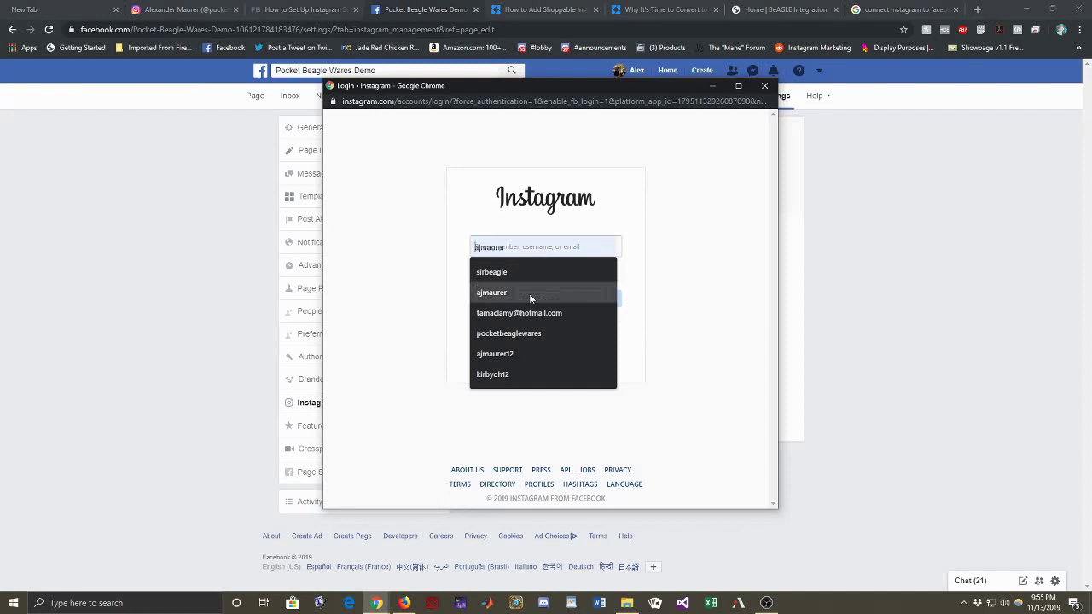
pyautogui.click(520, 333)
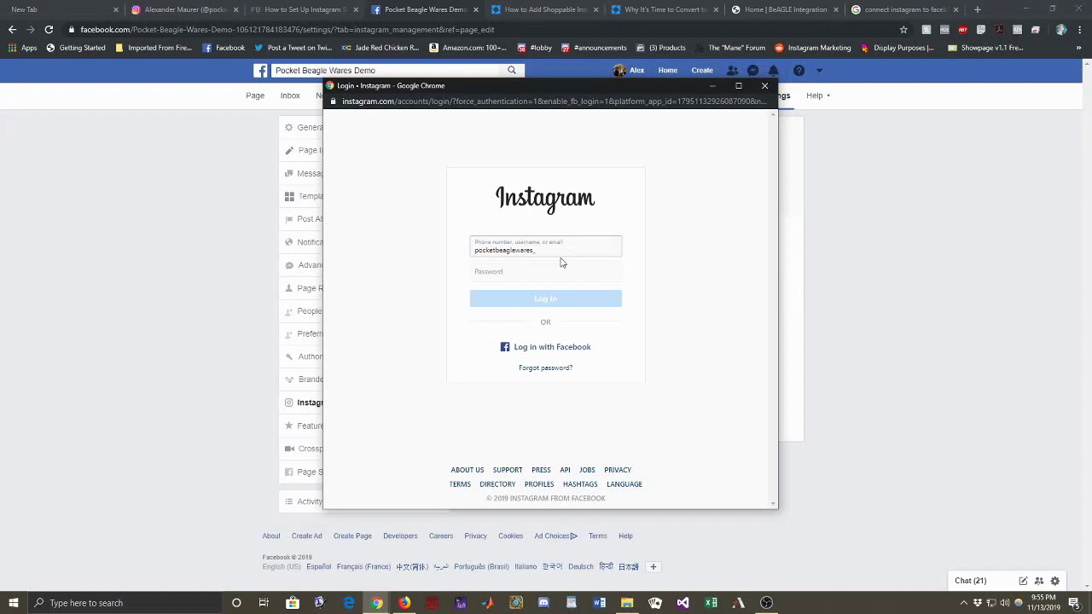
pyautogui.write('demo')
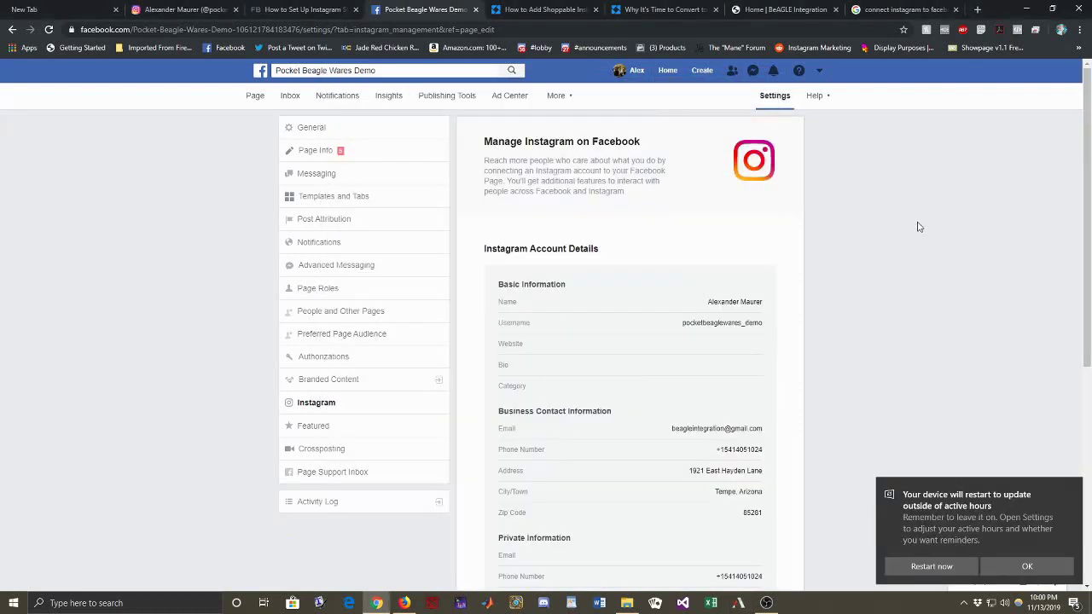
# Step: Open the Pocket Beagle Wares Demo Business Manager from the header's account list
pyautogui.click(818, 72)
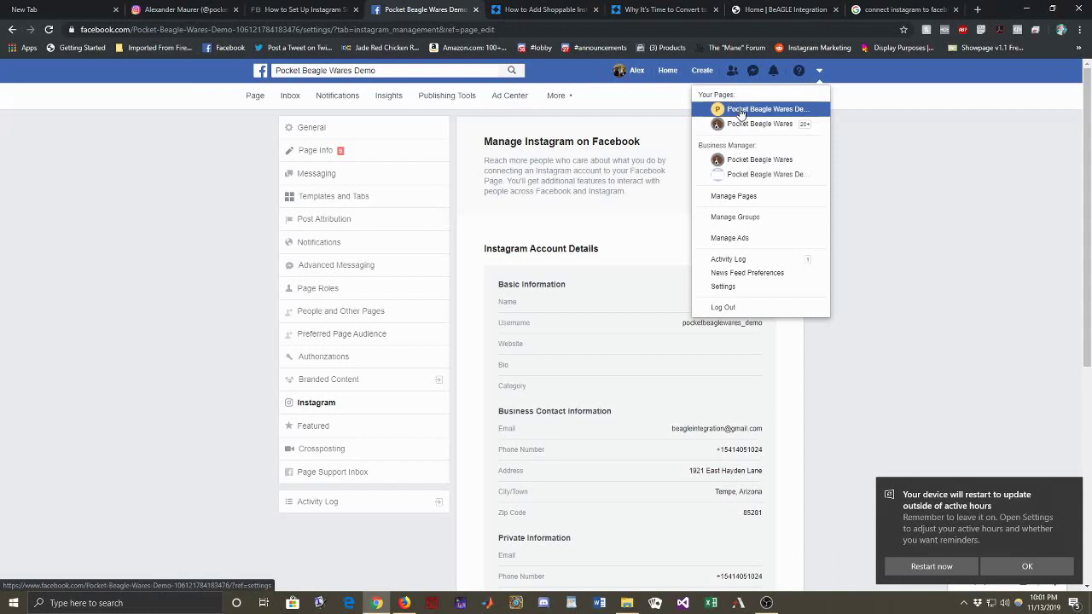
pyautogui.click(760, 178)
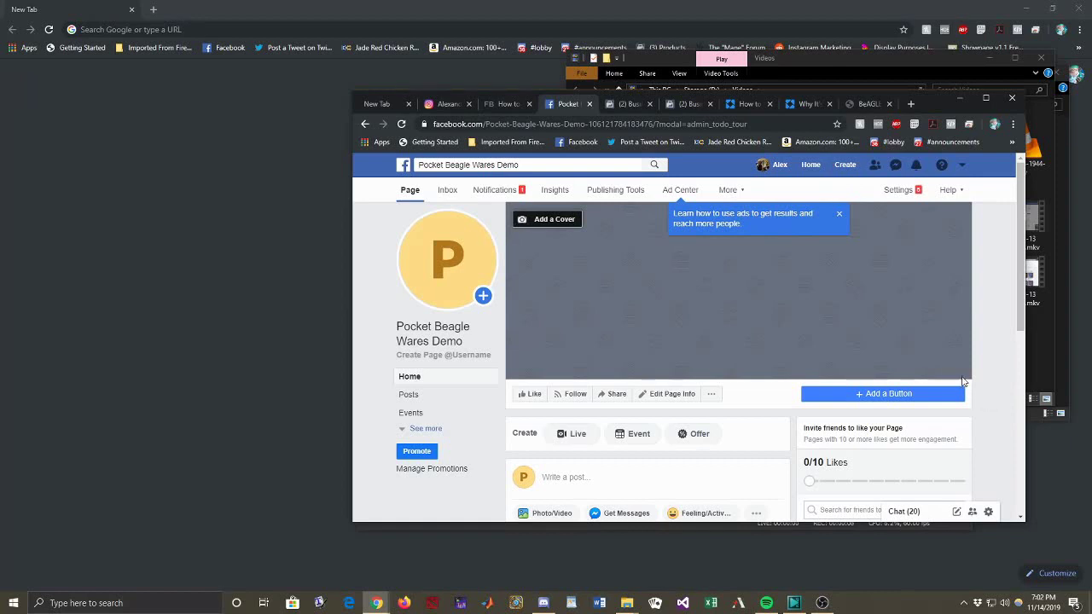
pyautogui.click(963, 167)
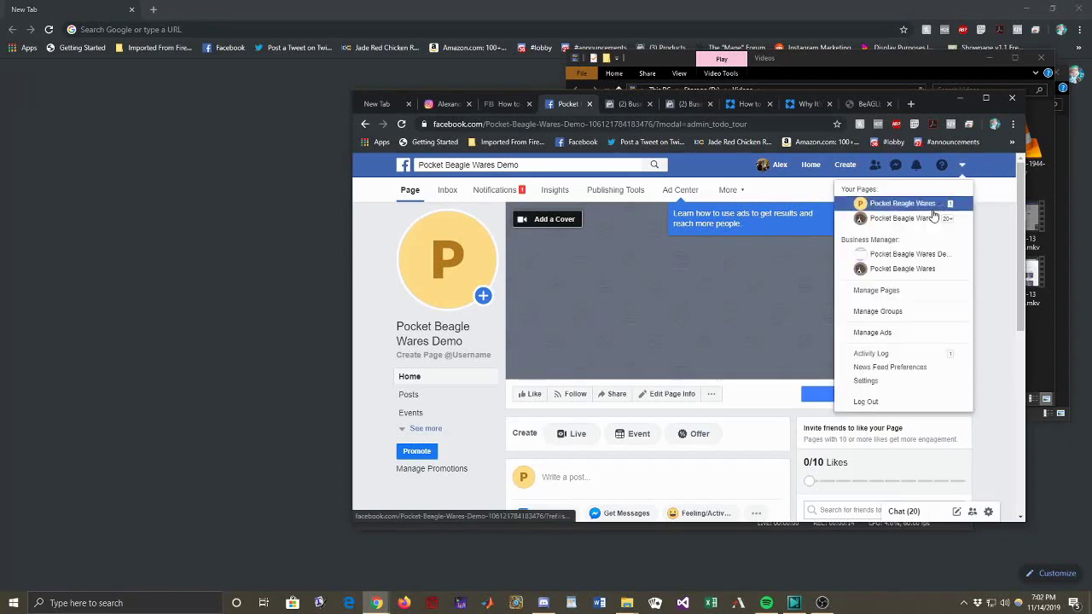
pyautogui.click(907, 256)
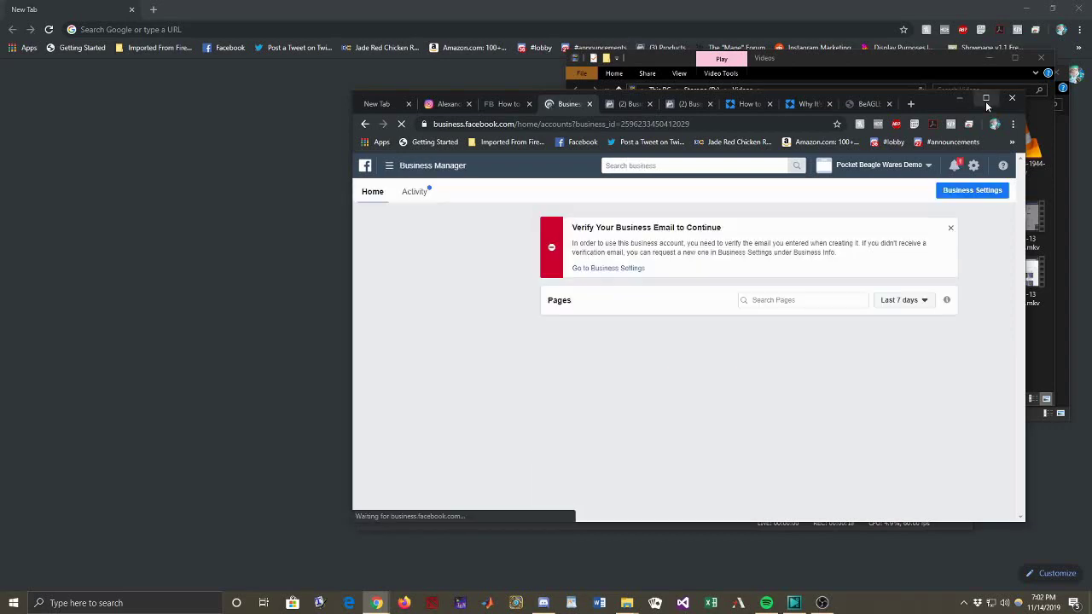
# Step: Maximize the browser and create a new product catalog named 'Test' under Catalogs
pyautogui.click(985, 100)
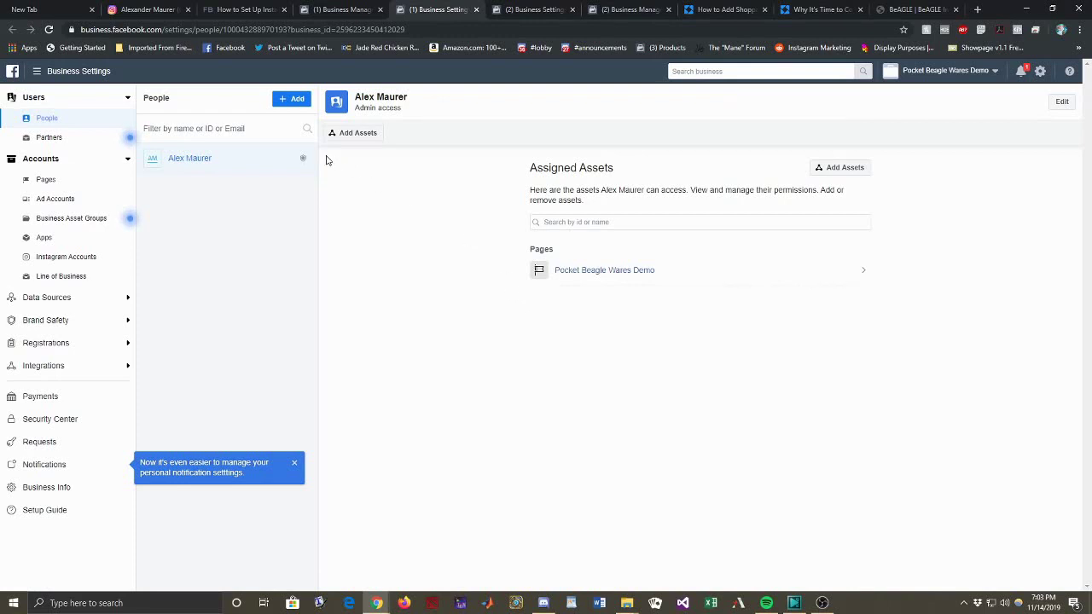
pyautogui.click(64, 298)
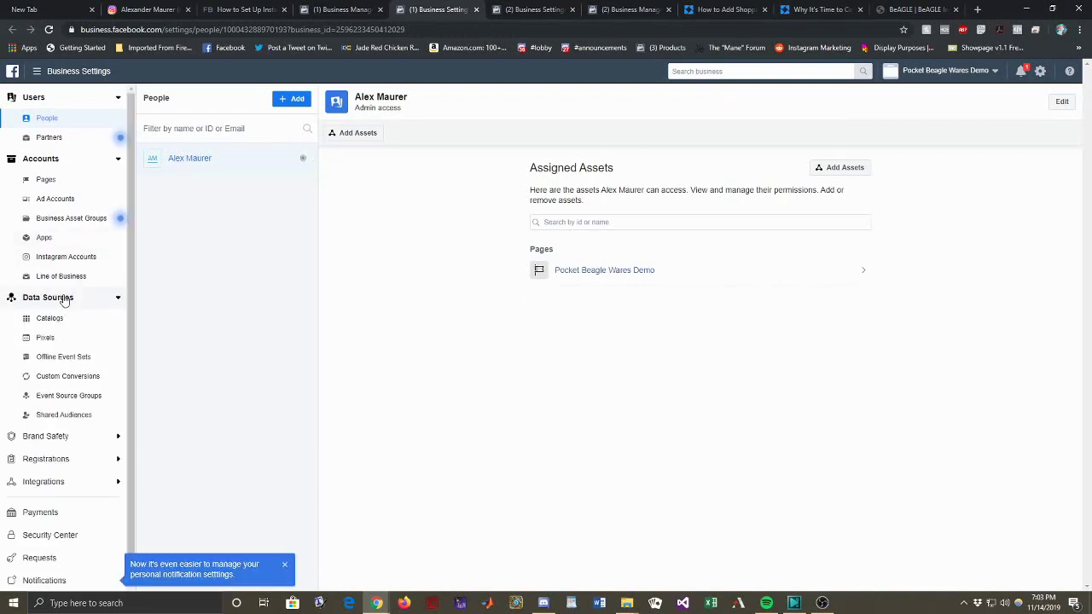
pyautogui.click(51, 317)
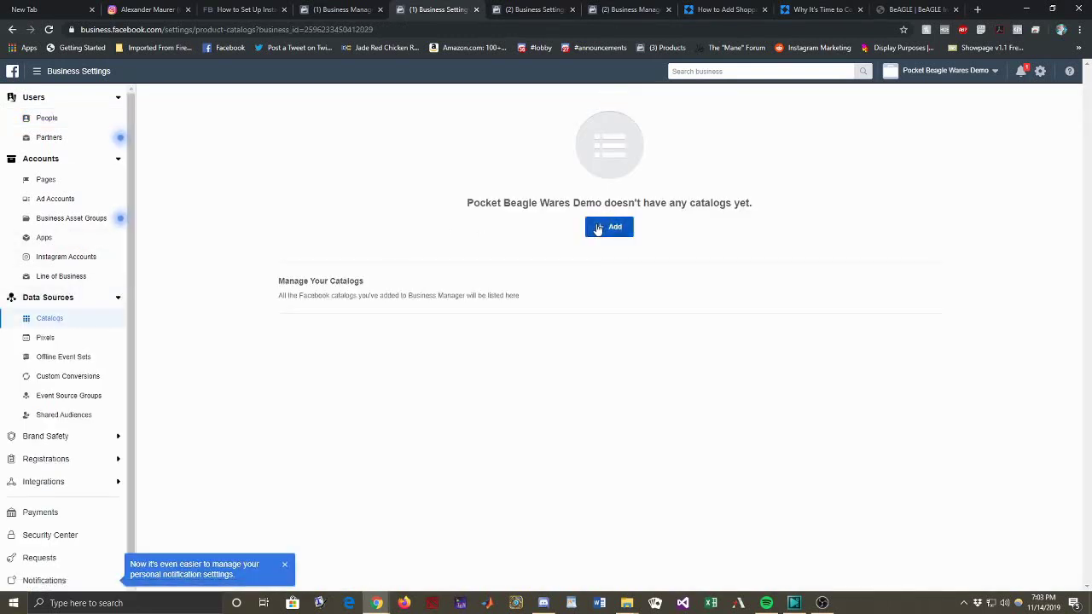
pyautogui.click(600, 227)
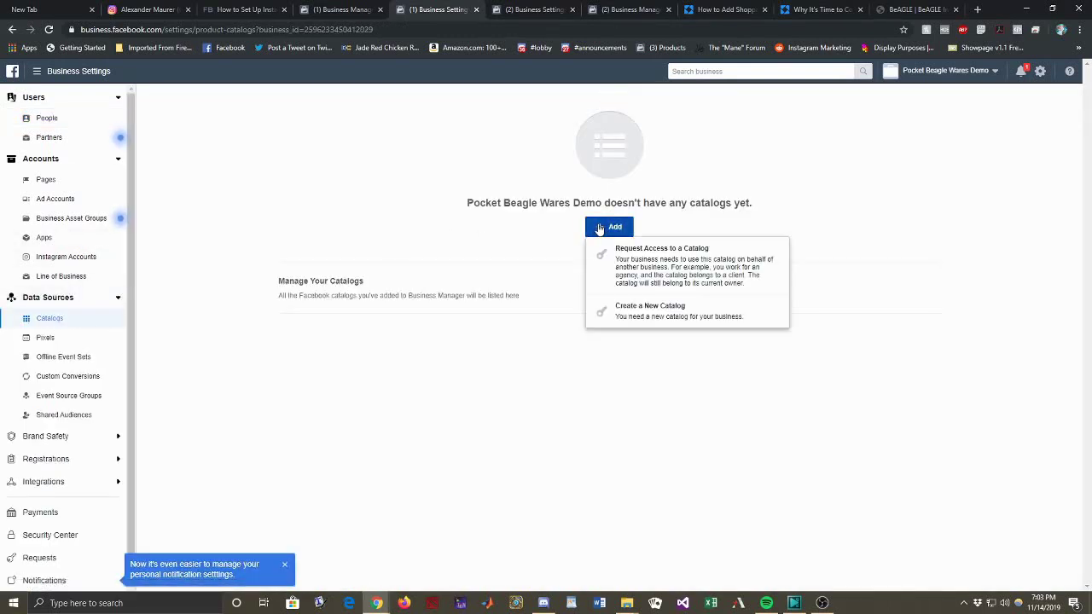
pyautogui.click(642, 305)
pyautogui.click(546, 275)
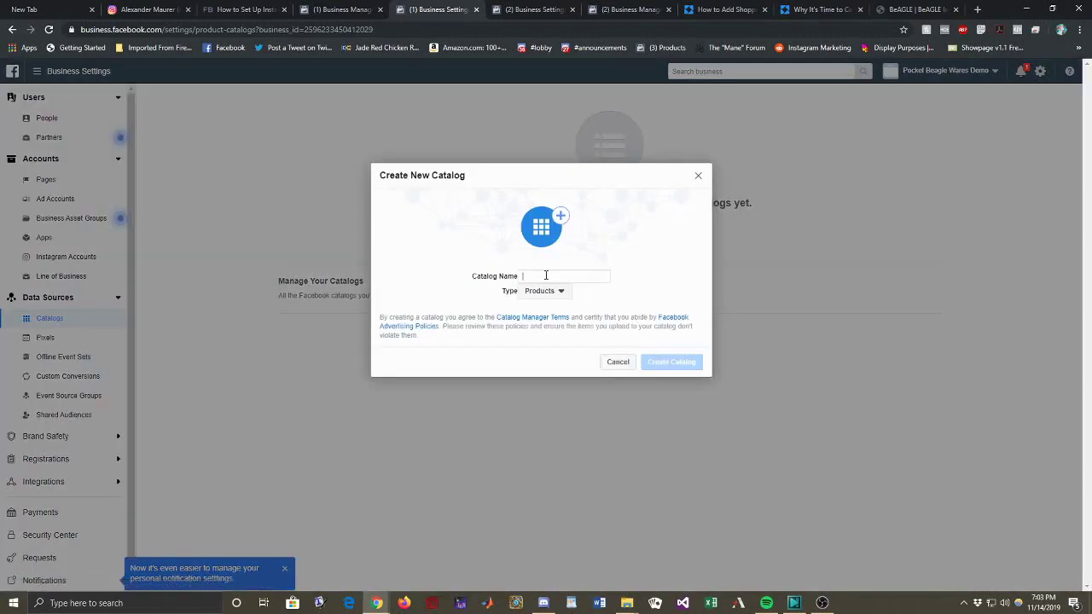
pyautogui.write('Test')
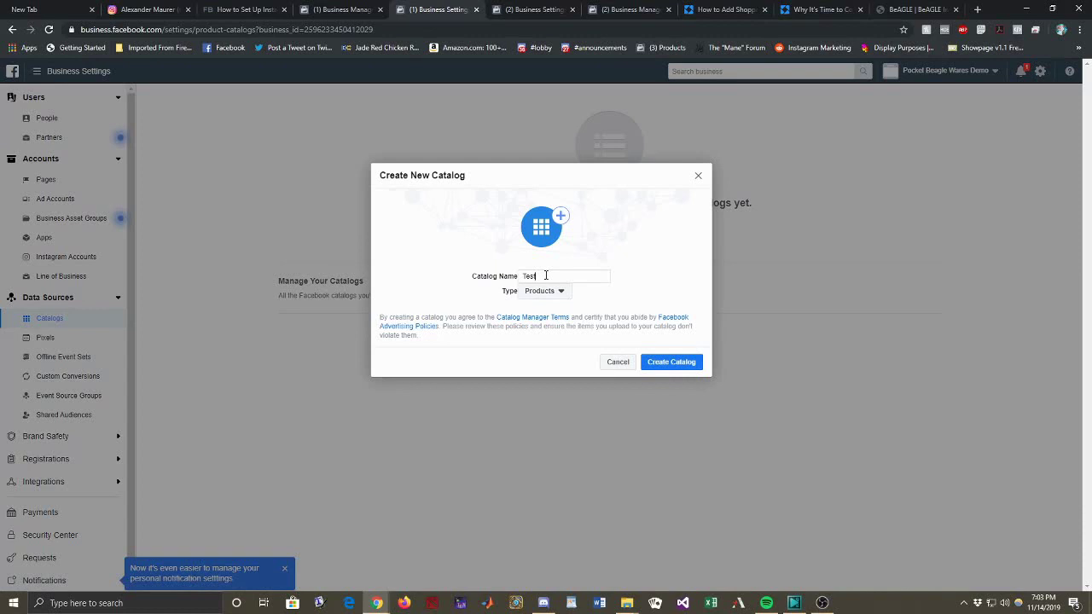
pyautogui.click(665, 363)
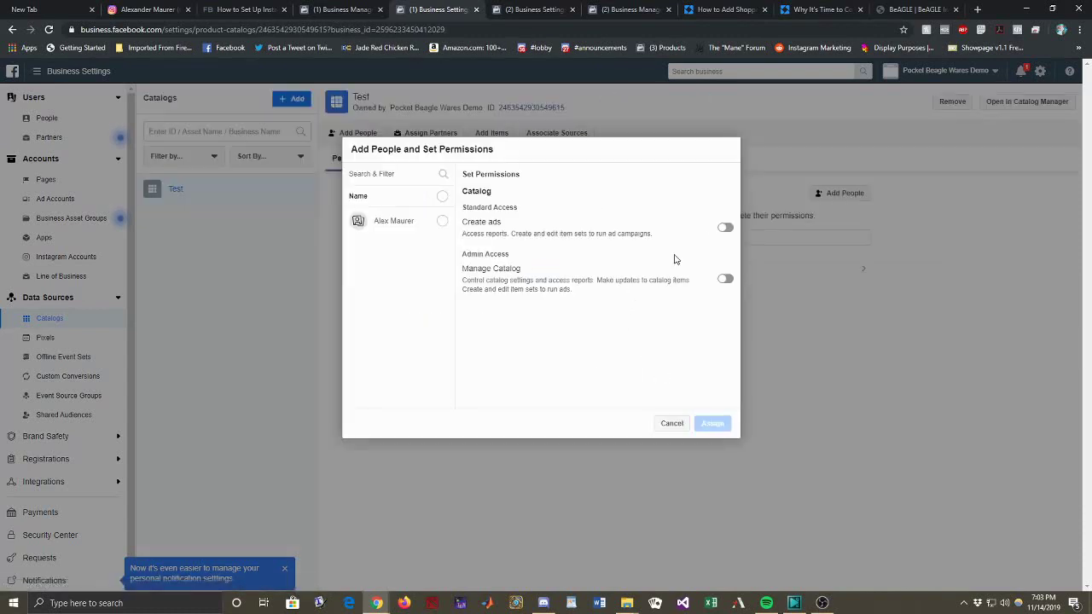
# Step: Give the account owner Manage Catalog permission on the Test catalog
pyautogui.click(725, 278)
pyautogui.click(442, 222)
pyautogui.click(718, 426)
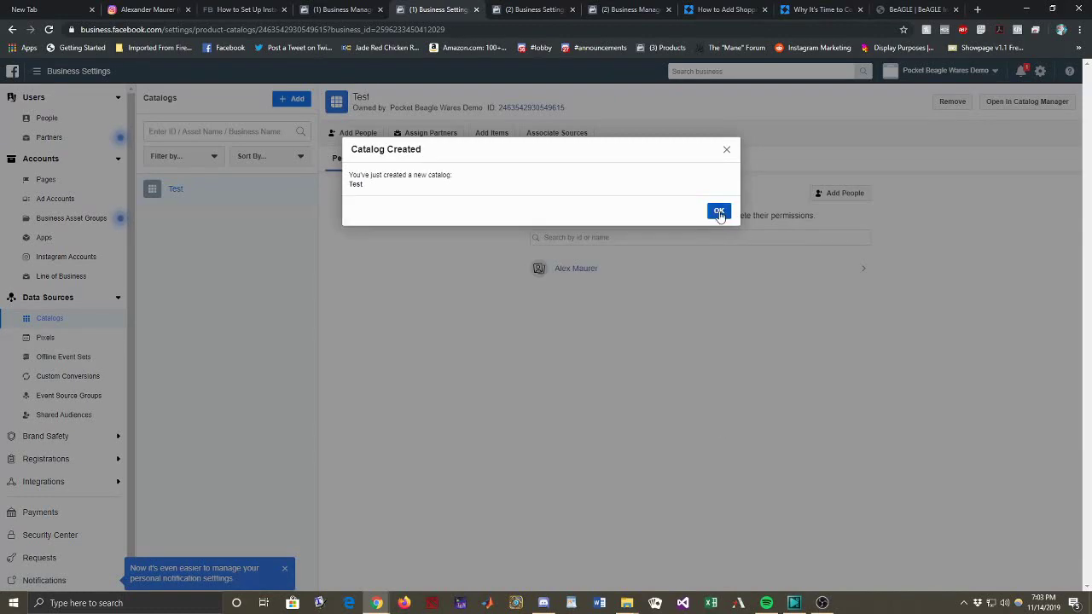
# Step: Dismiss the confirmation, open Product Data Sources, and pick Use Data Feeds under Add Products
pyautogui.click(719, 211)
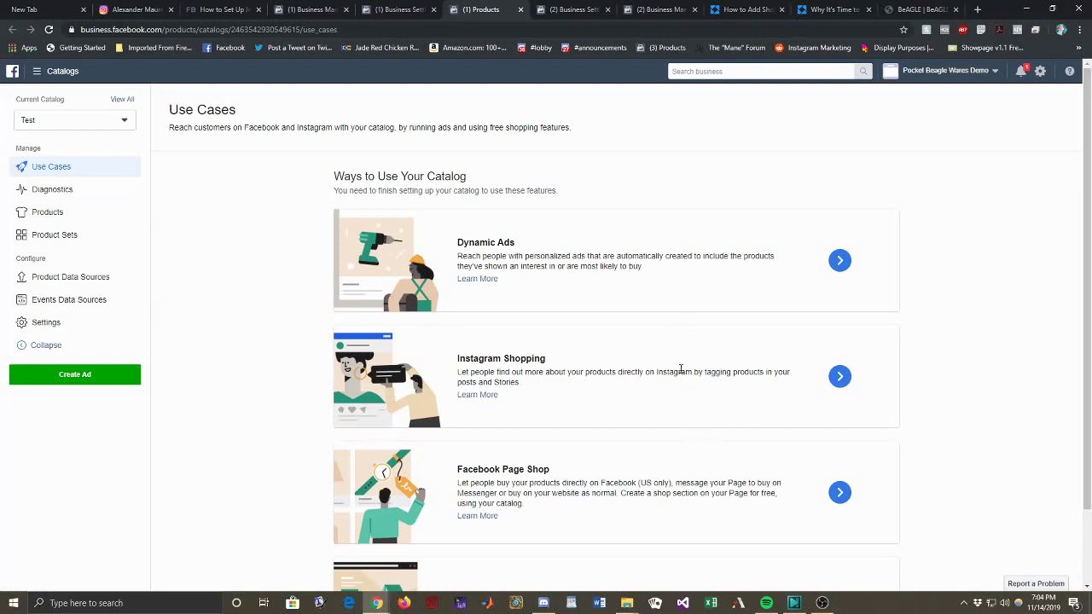
pyautogui.scroll(-2, 614, 401)
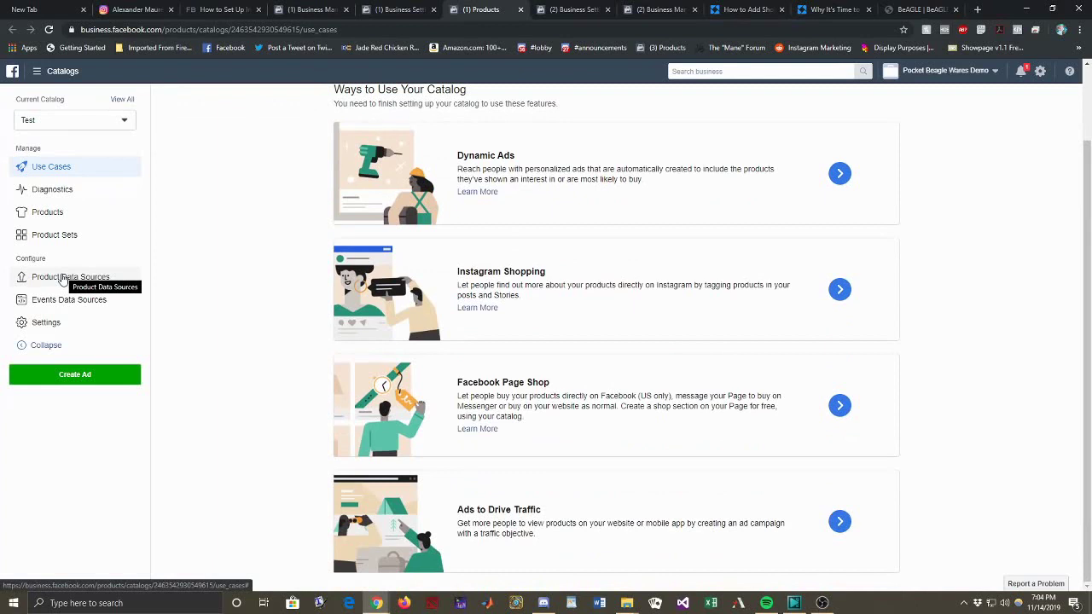
pyautogui.click(64, 278)
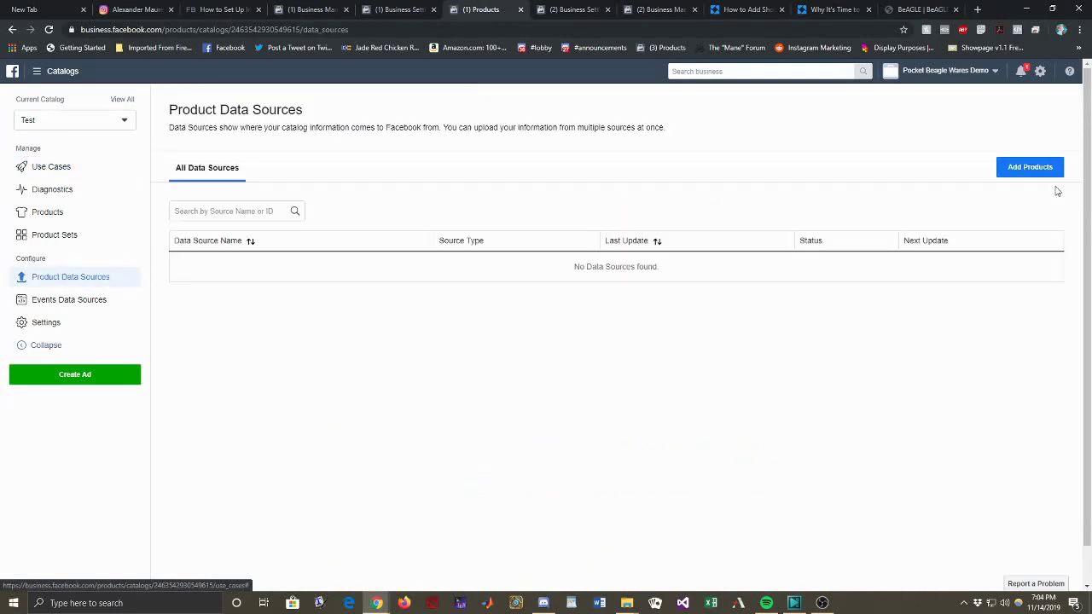
pyautogui.click(1049, 167)
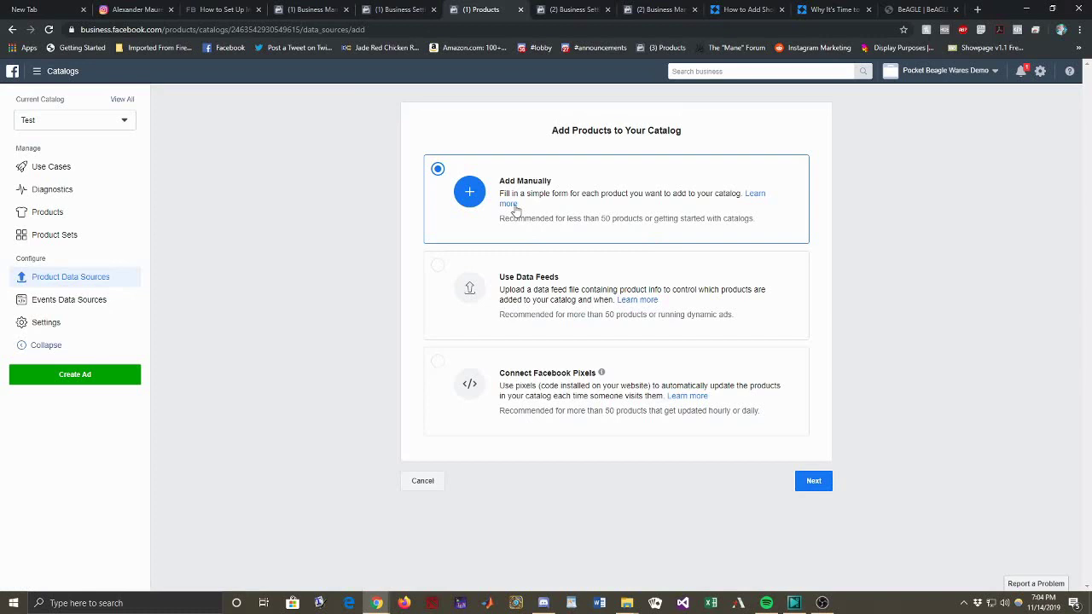
pyautogui.click(437, 267)
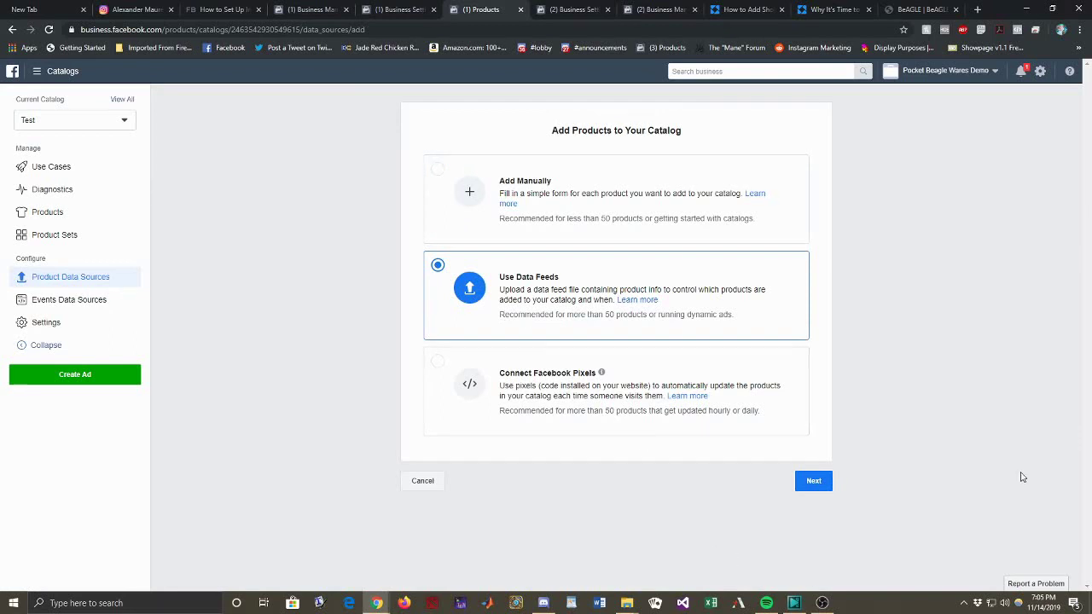
# Step: Check Instagram Shopping's Connect Profile option, then add products to Test using Use Data Feeds
pyautogui.click(12, 31)
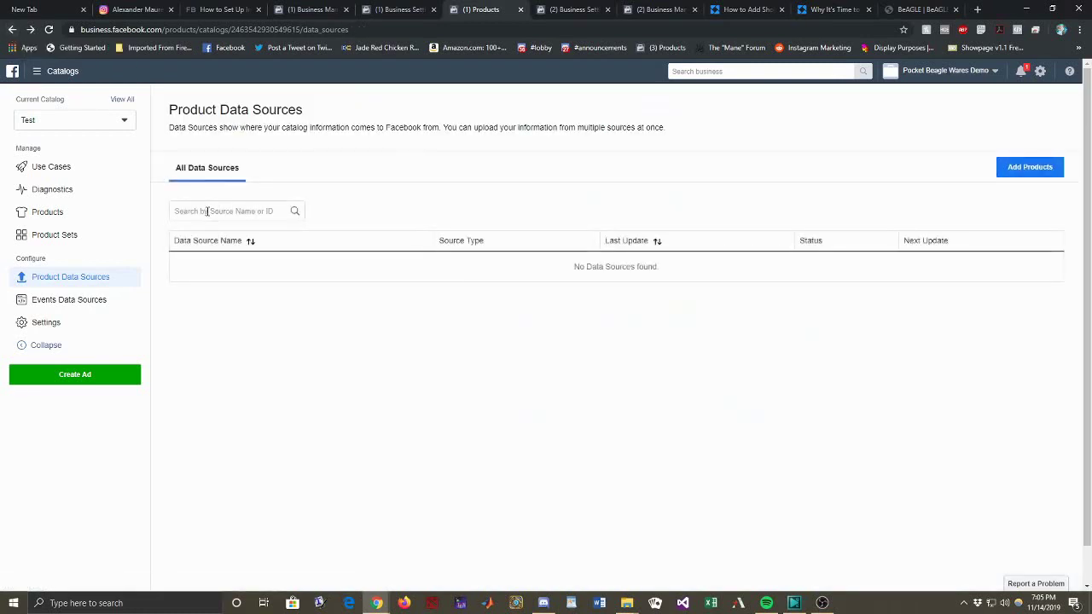
pyautogui.click(13, 30)
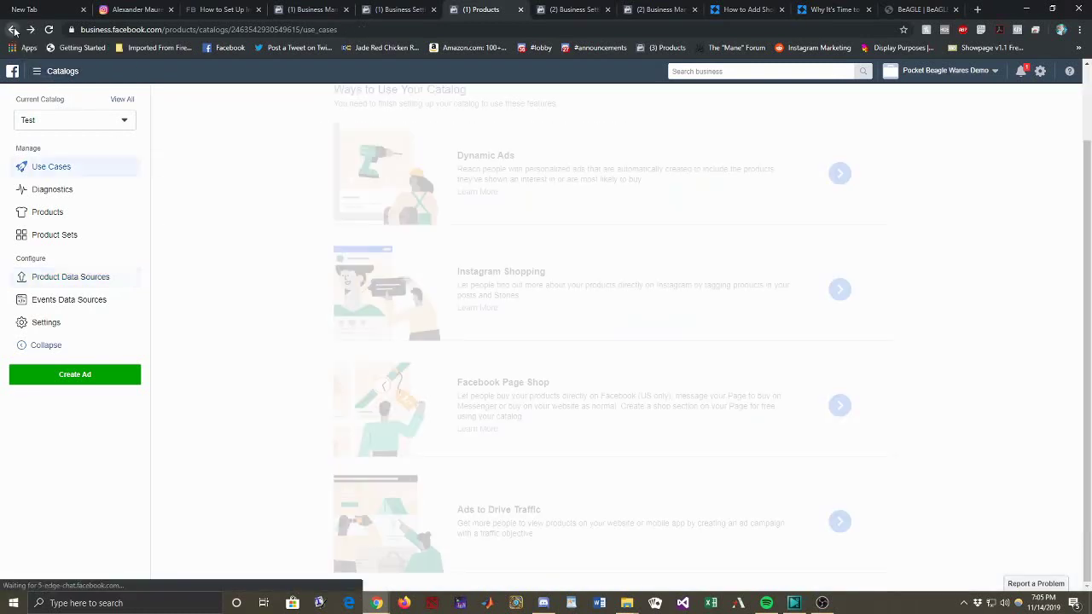
pyautogui.click(833, 294)
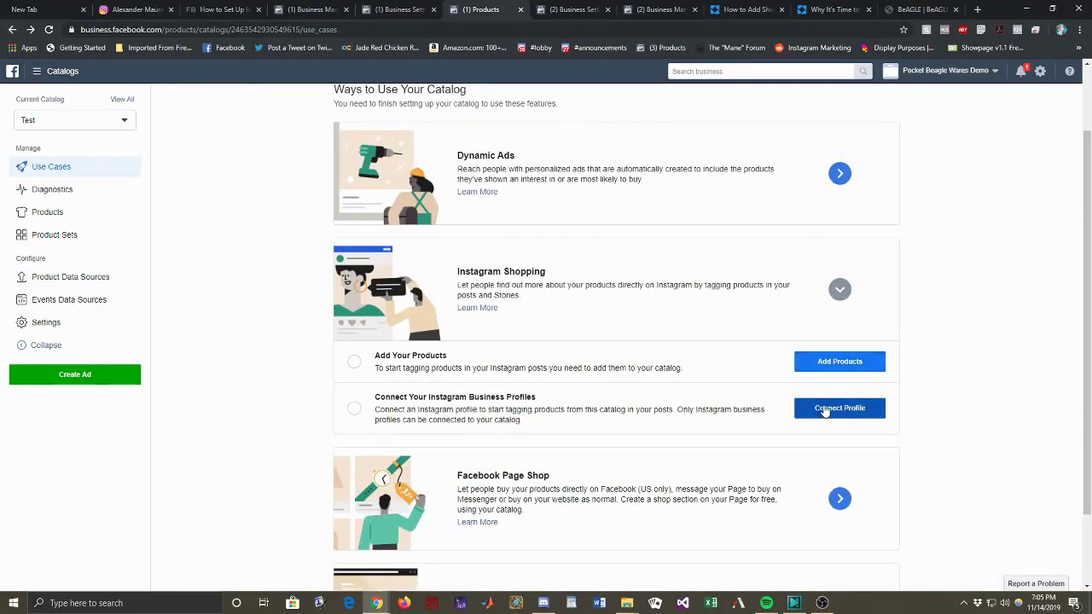
pyautogui.click(826, 408)
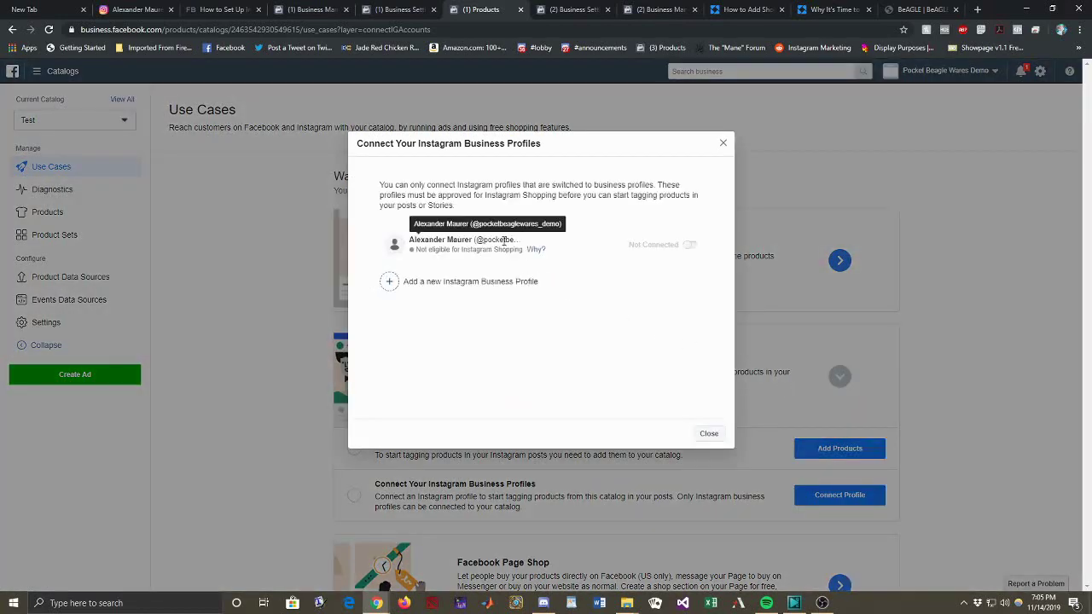
pyautogui.moveTo(536, 253)
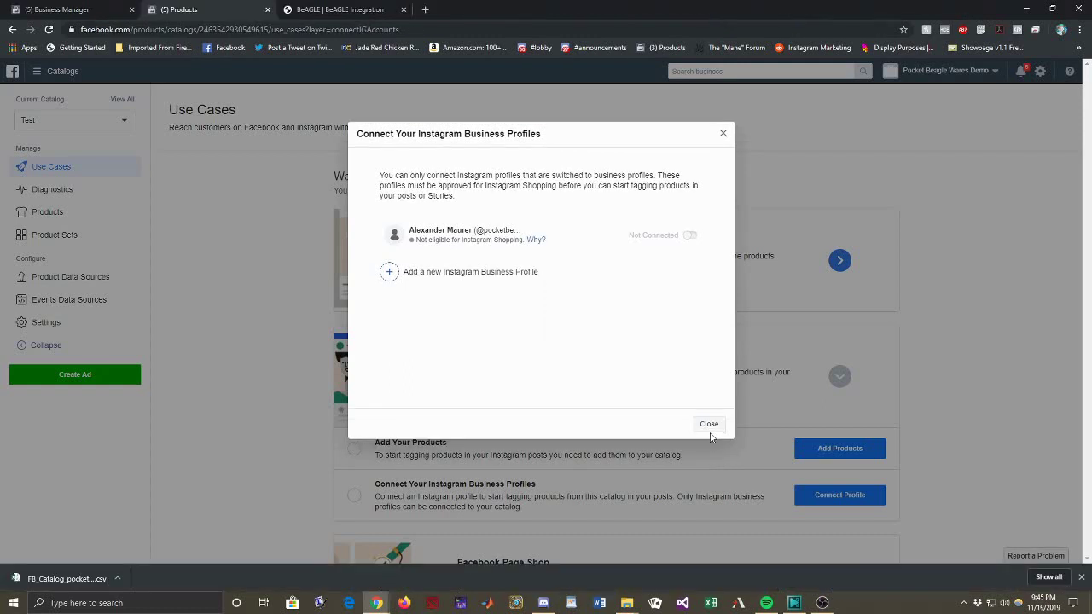
pyautogui.click(707, 426)
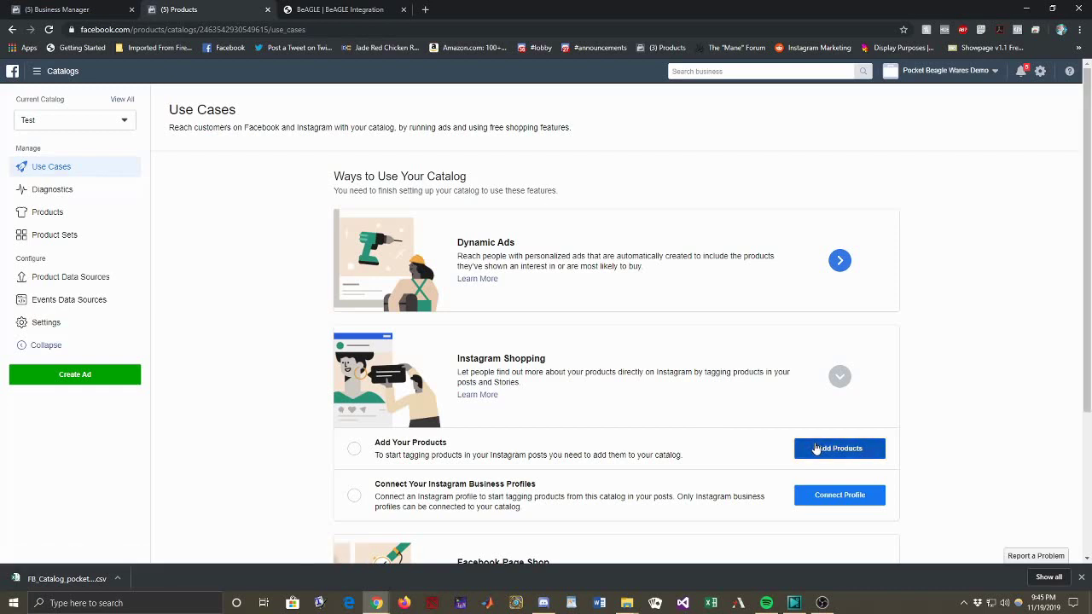
pyautogui.click(828, 448)
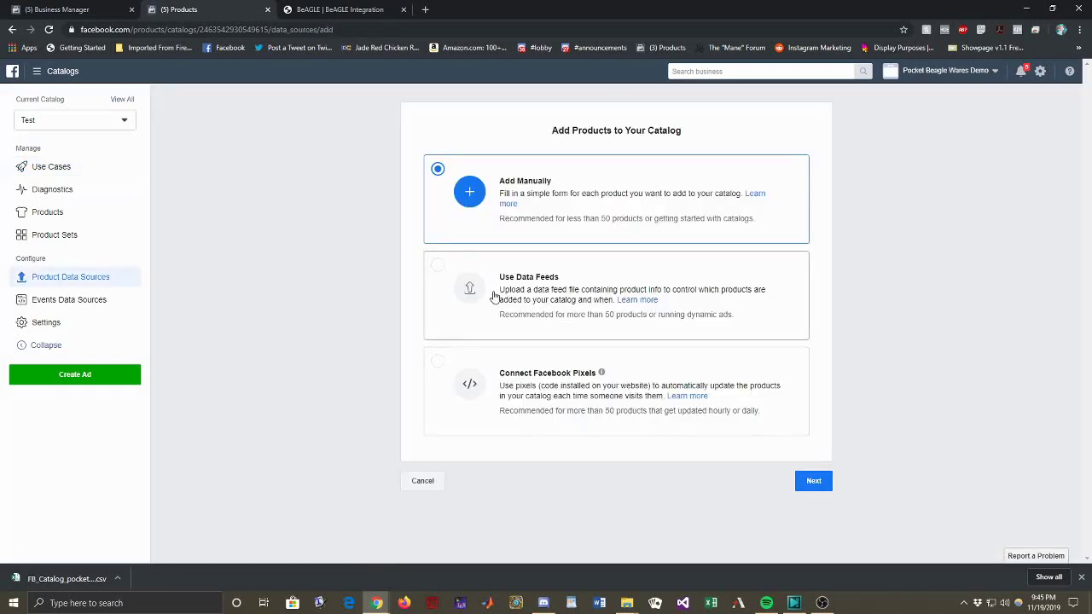
pyautogui.click(437, 267)
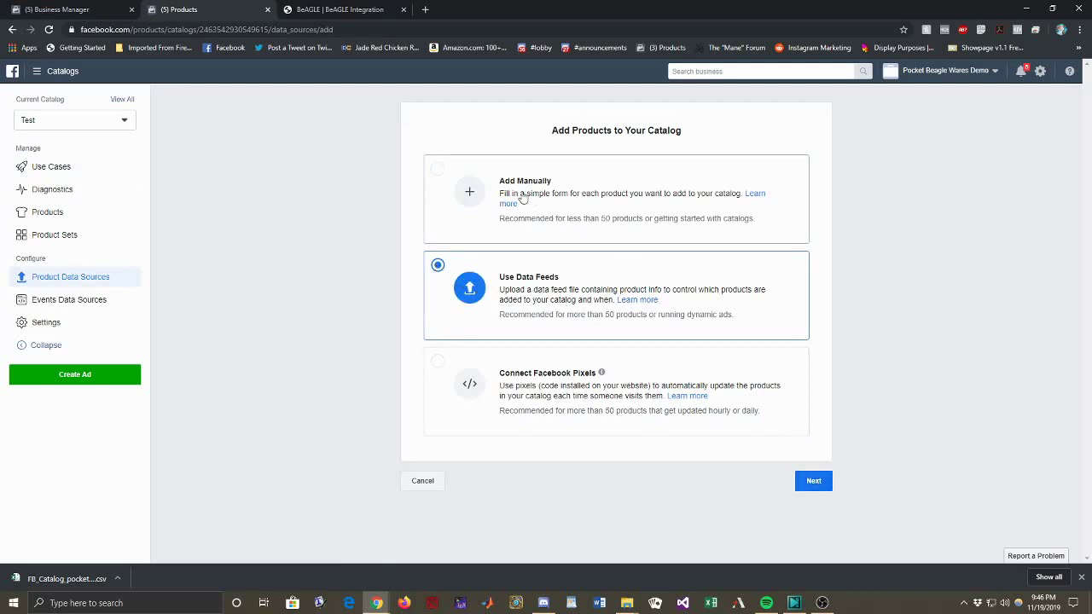
# Step: Continue to the Upload Data Feed File form for the Etsy Pocket Beagle Wares catalog
pyautogui.click(815, 482)
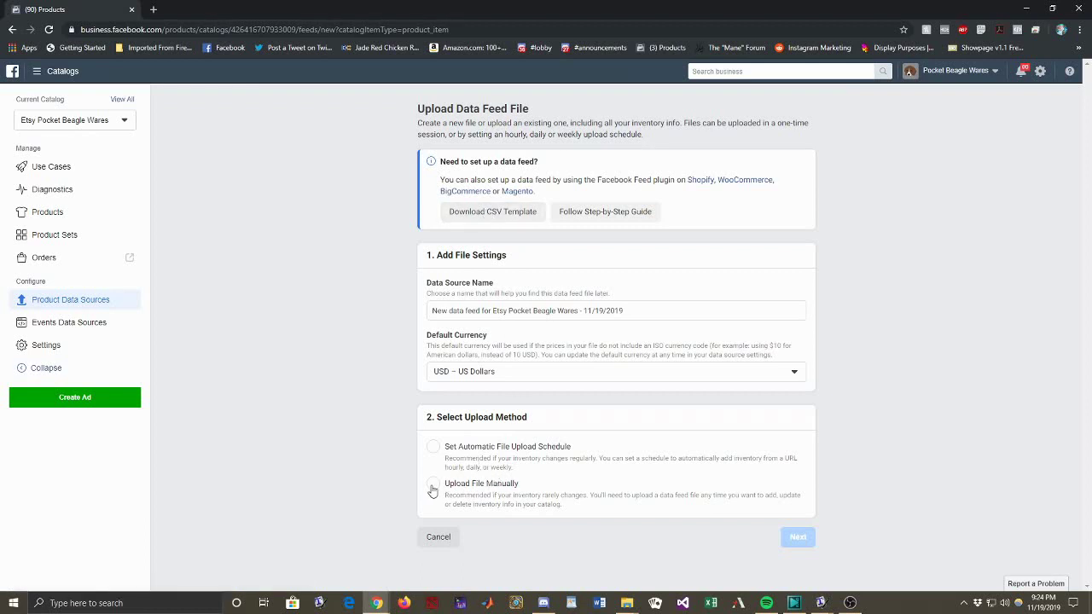
# Step: Choose Upload File Manually instead of an automatic schedule with a data feed URL
pyautogui.click(434, 447)
pyautogui.scroll(-2, 460, 447)
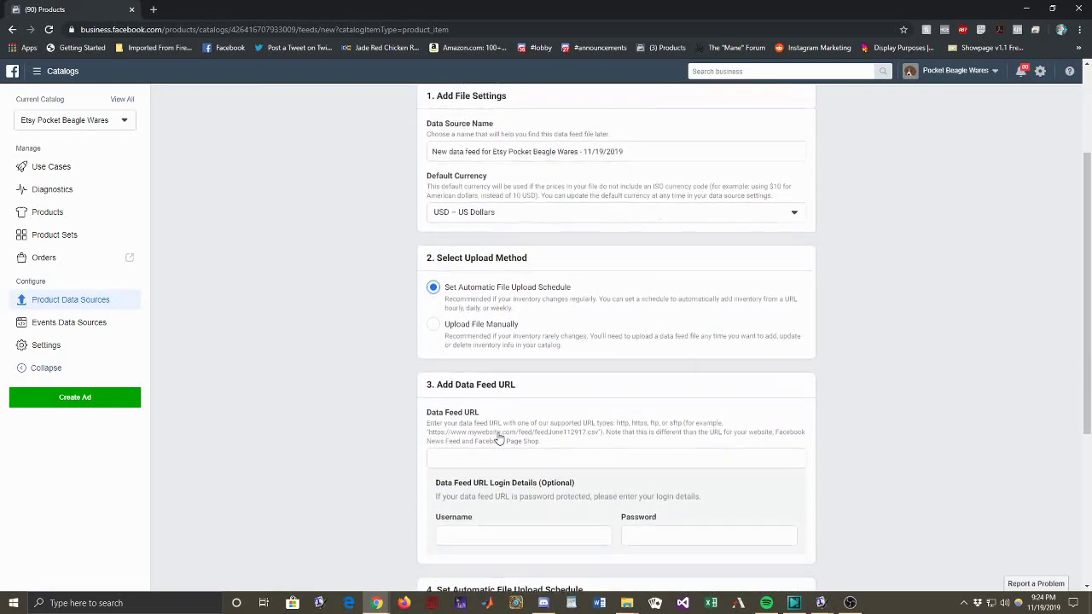
pyautogui.click(442, 448)
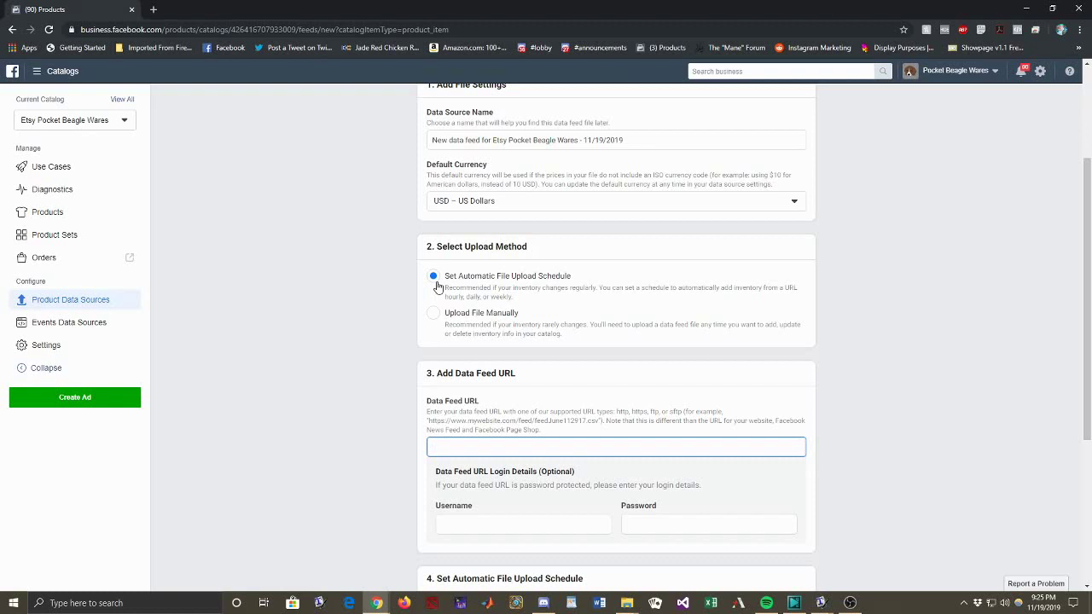
pyautogui.click(433, 314)
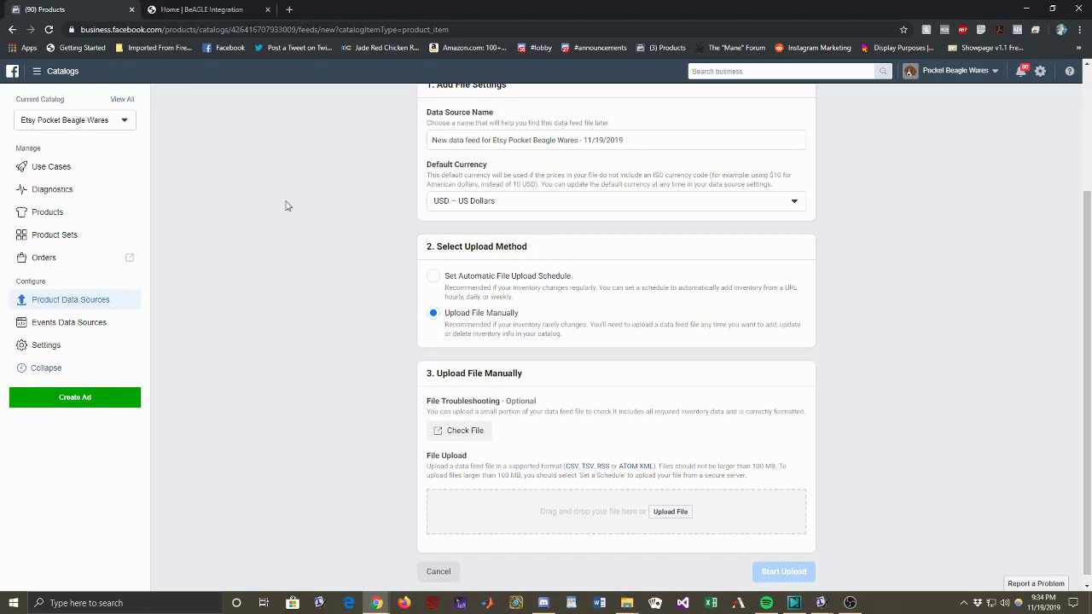
# Step: Open the BeAGLE Etsy conversion form and pass the 'I'm not a robot' check
pyautogui.click(216, 10)
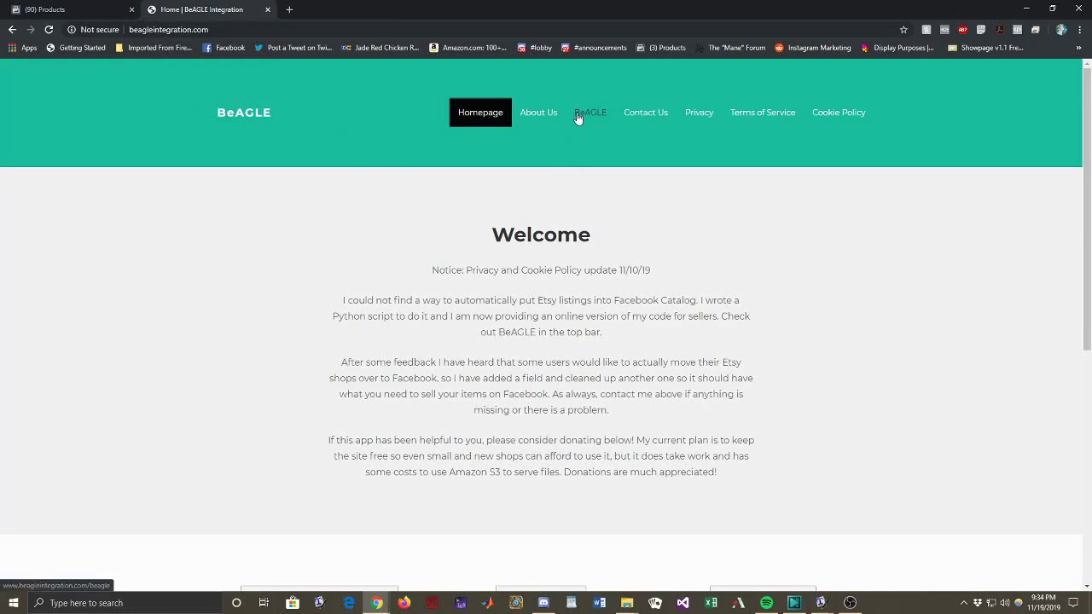
pyautogui.scroll(-3, 593, 201)
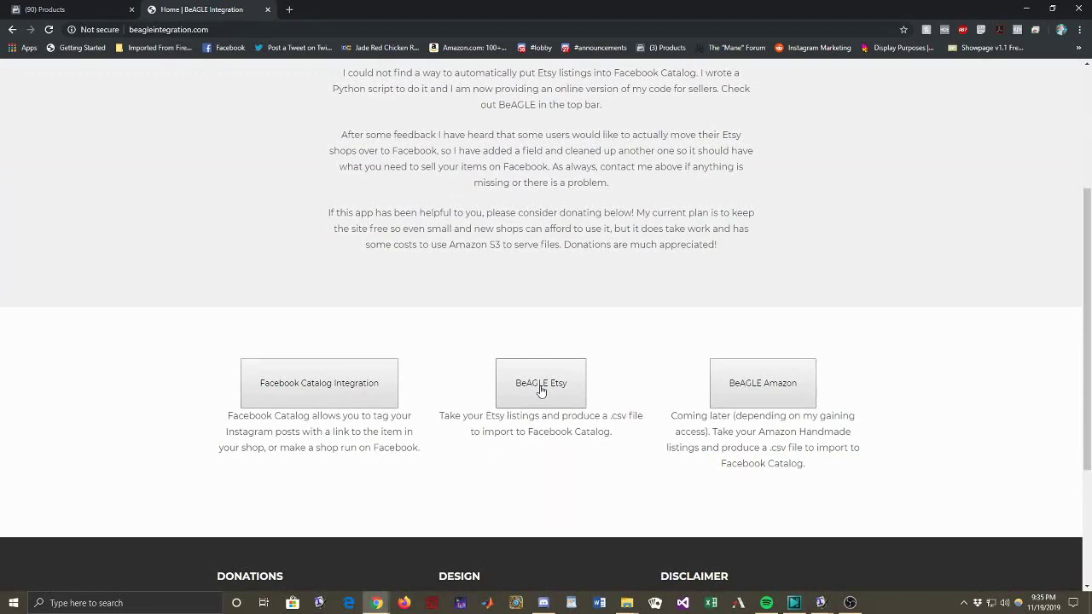
pyautogui.click(540, 386)
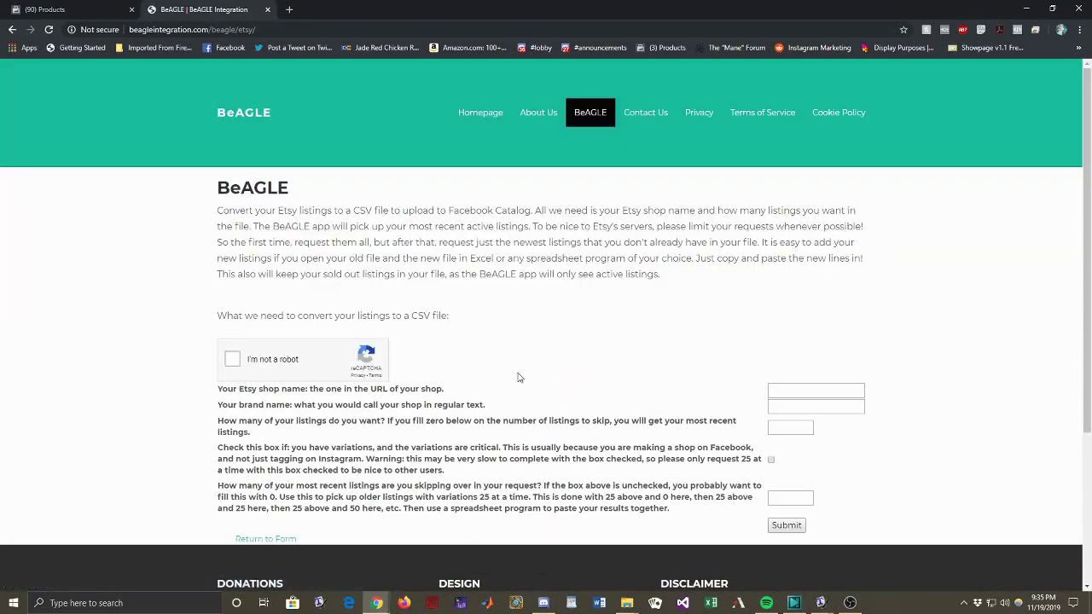
pyautogui.click(230, 361)
# Step: Fill in shop name pocketbeaglewares and brand name Pocket Beagle Wares
pyautogui.click(787, 388)
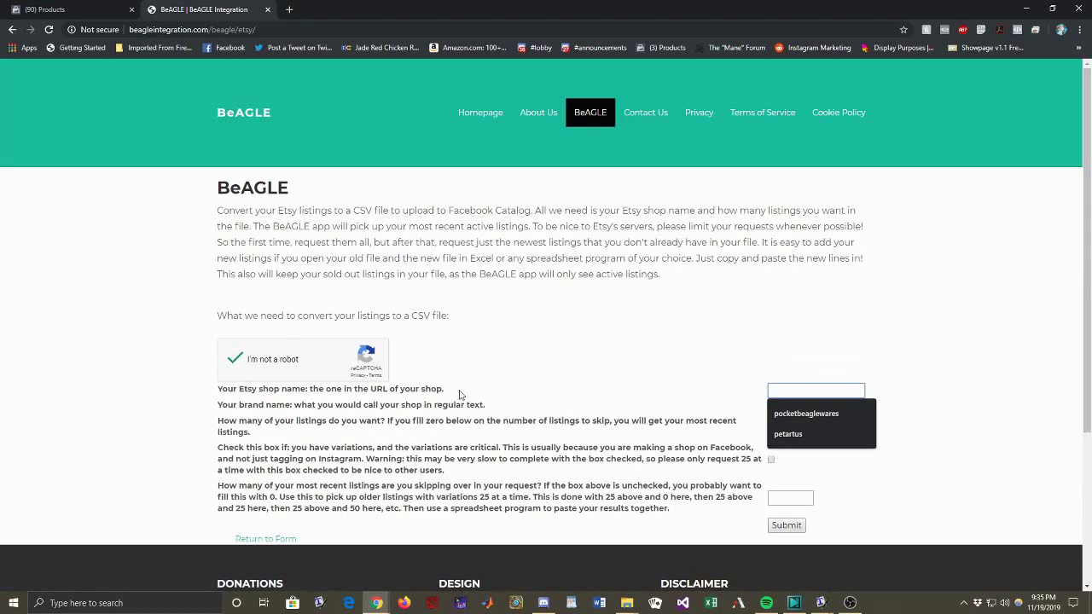
pyautogui.click(834, 416)
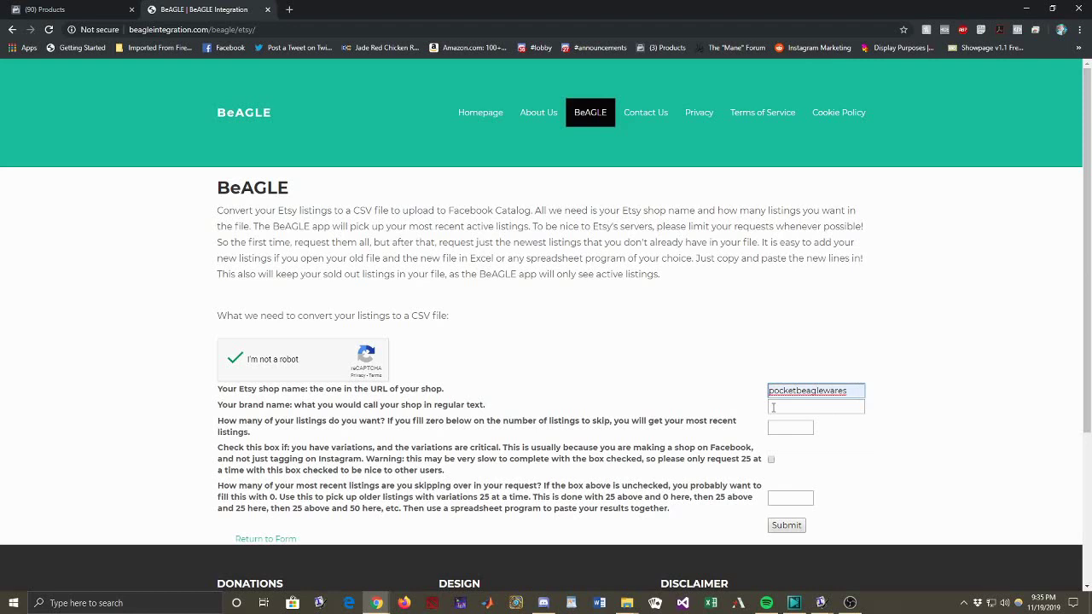
pyautogui.click(773, 408)
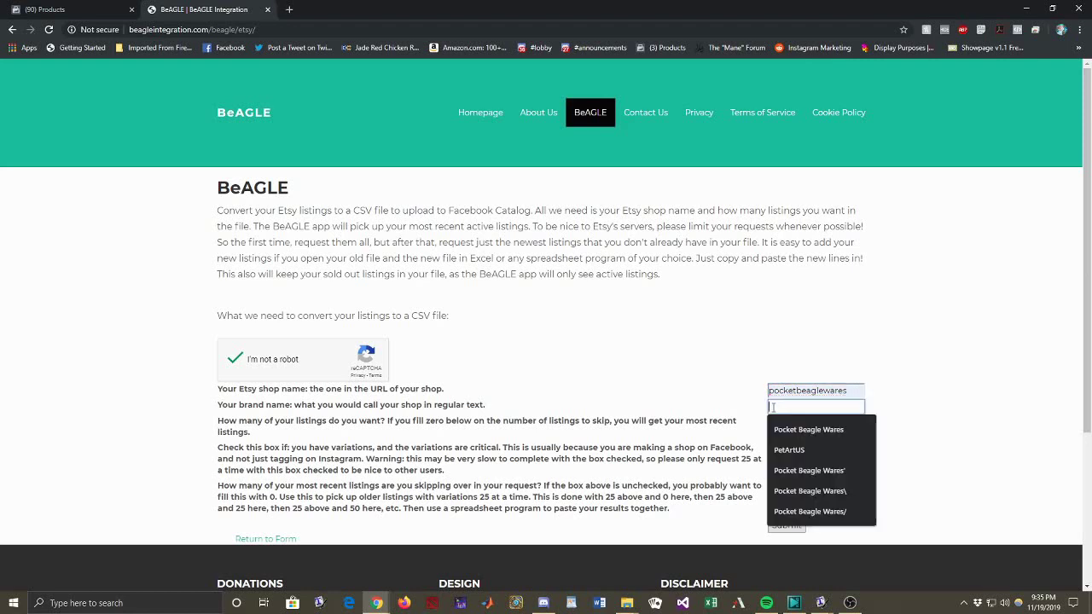
pyautogui.write('Pocket')
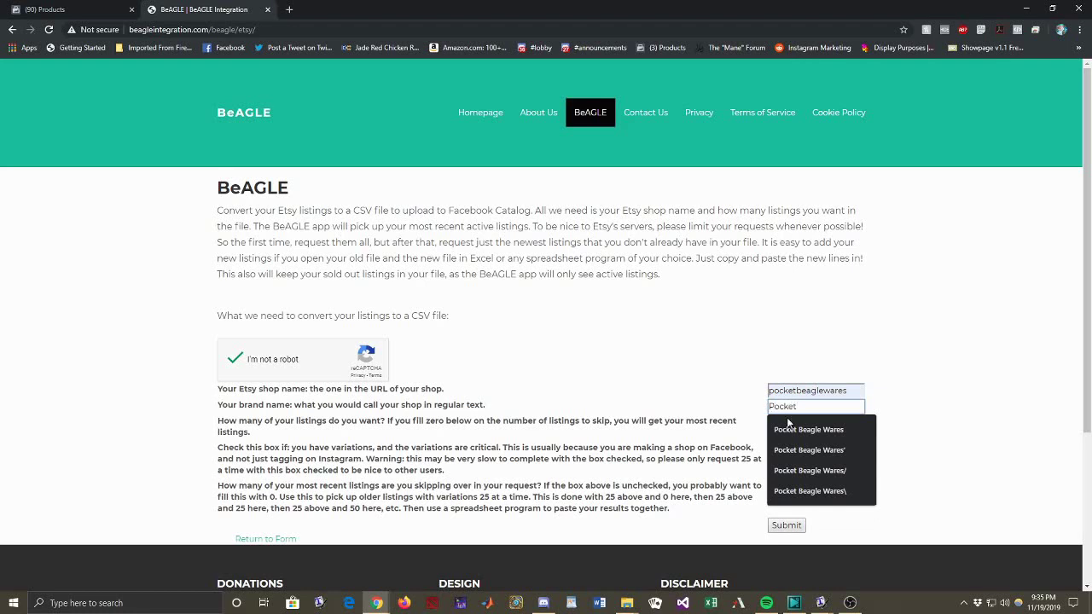
pyautogui.click(791, 429)
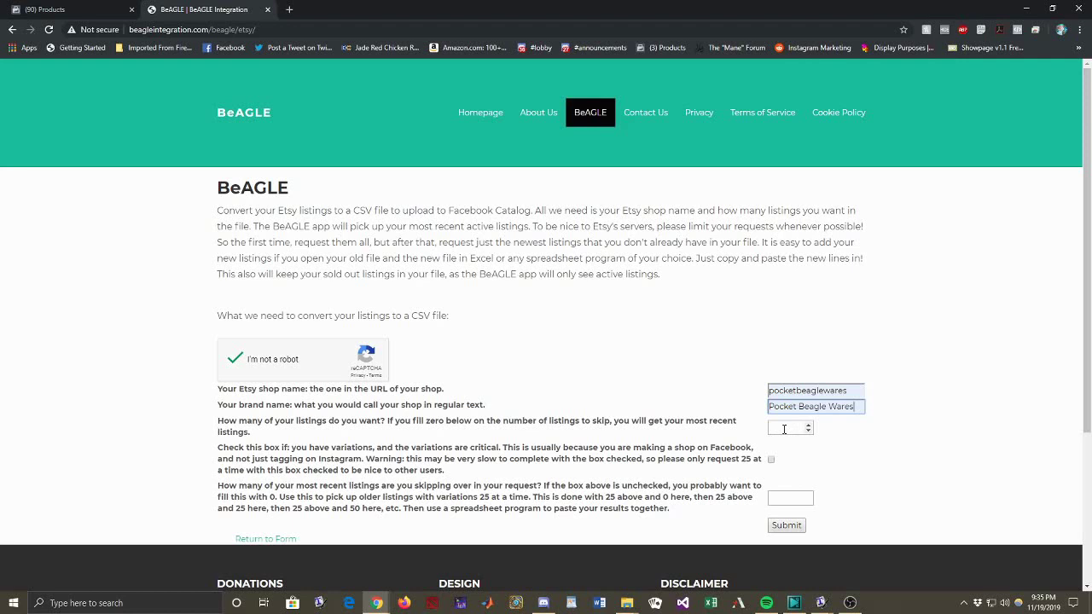
# Step: Request 100 listings with 0 skipped, redo the expired robot check, and submit the form
pyautogui.click(784, 429)
pyautogui.write('100')
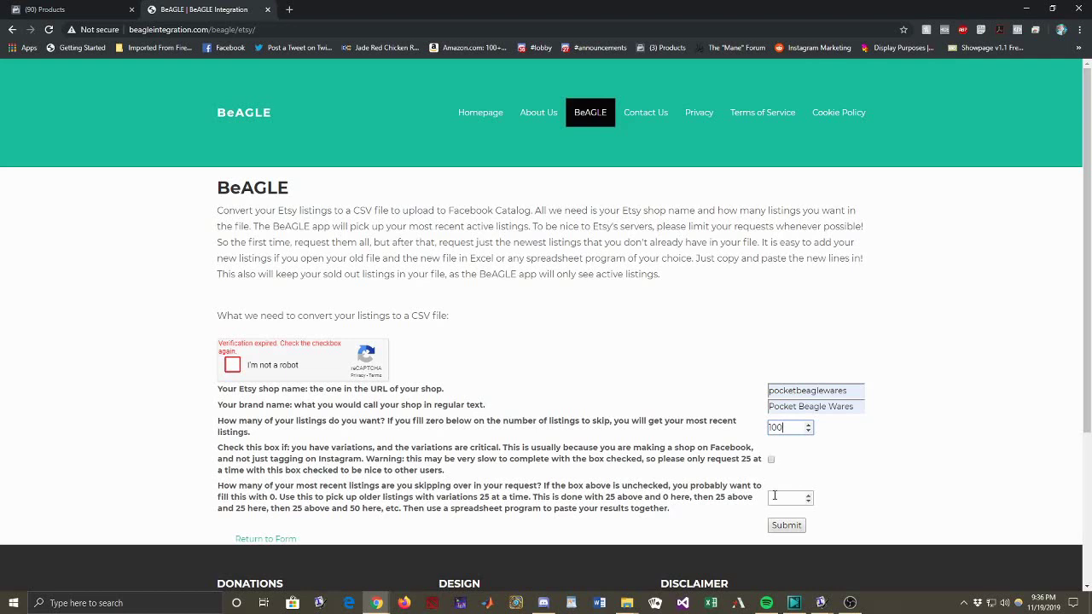
pyautogui.click(777, 496)
pyautogui.write('0')
pyautogui.click(233, 367)
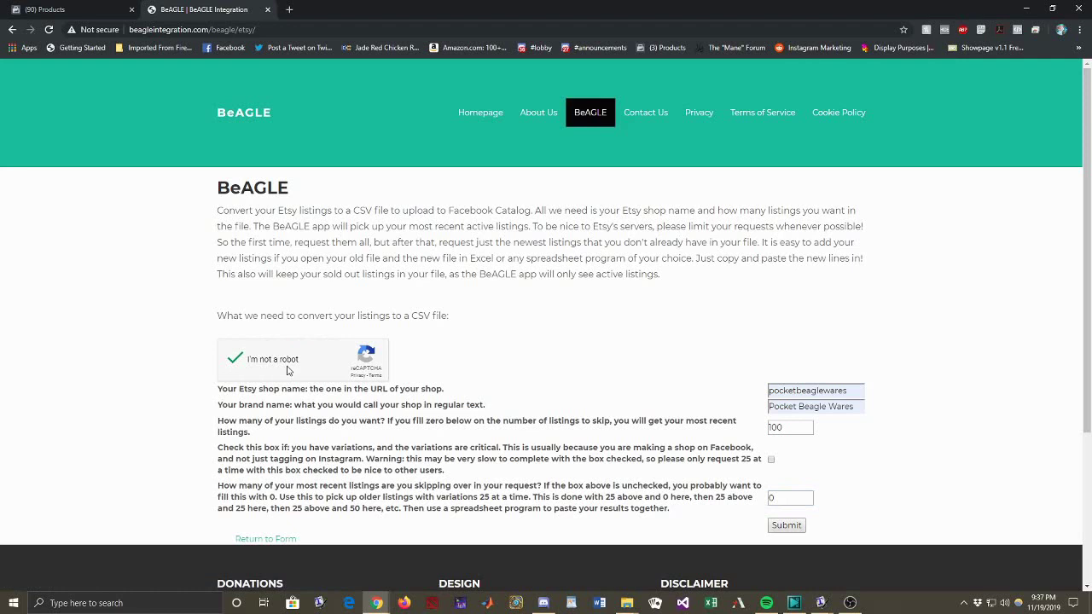
pyautogui.click(786, 529)
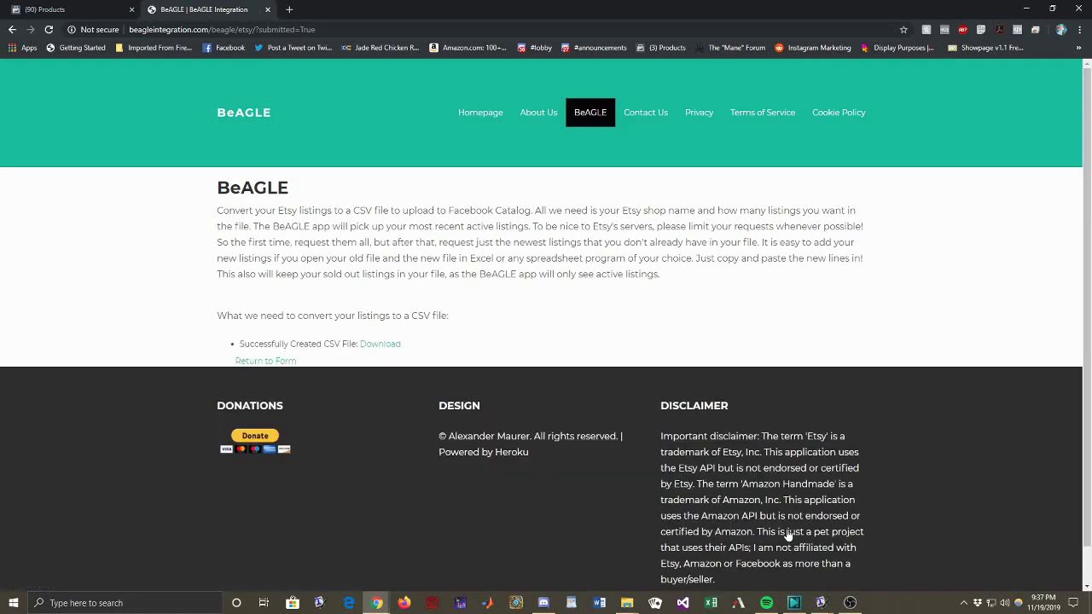
# Step: Save the Download link's file as FB_Catalog_pocketbeaglewares.csv using 'Save link as...'
pyautogui.rightClick(379, 348)
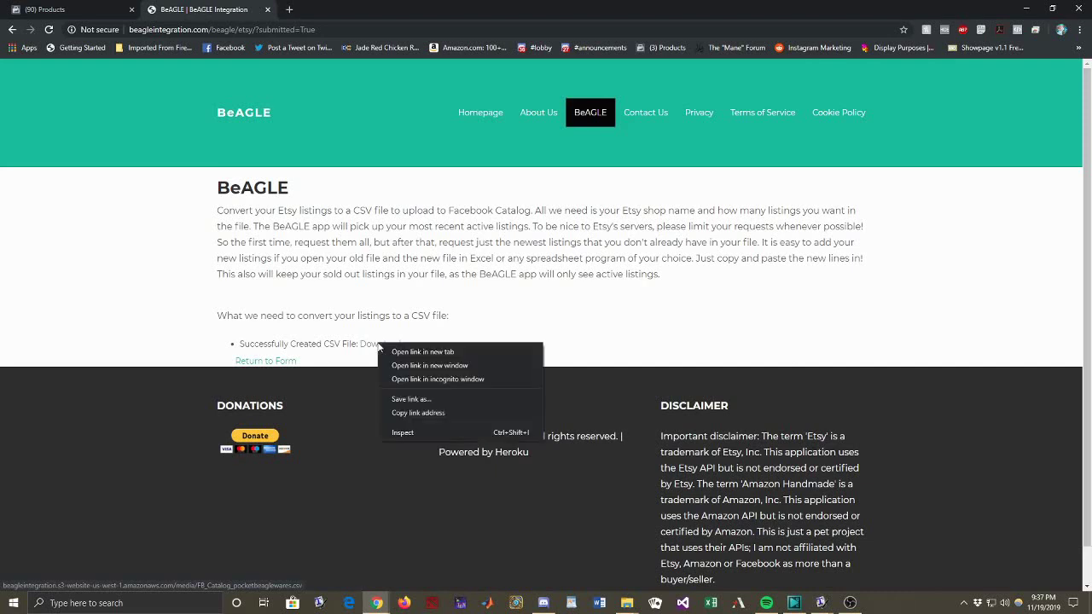
pyautogui.click(431, 399)
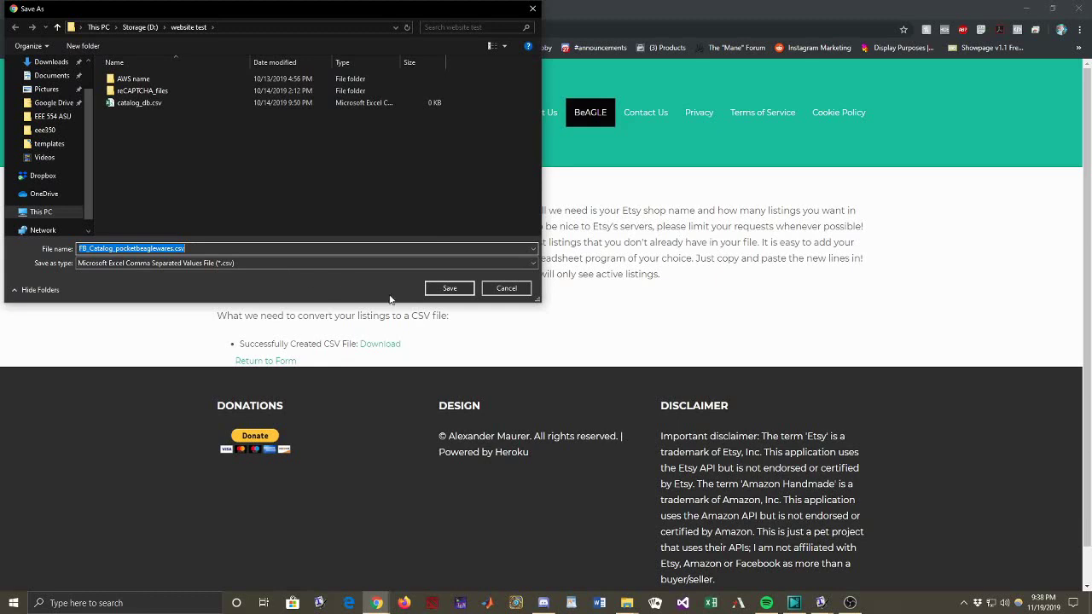
pyautogui.click(437, 290)
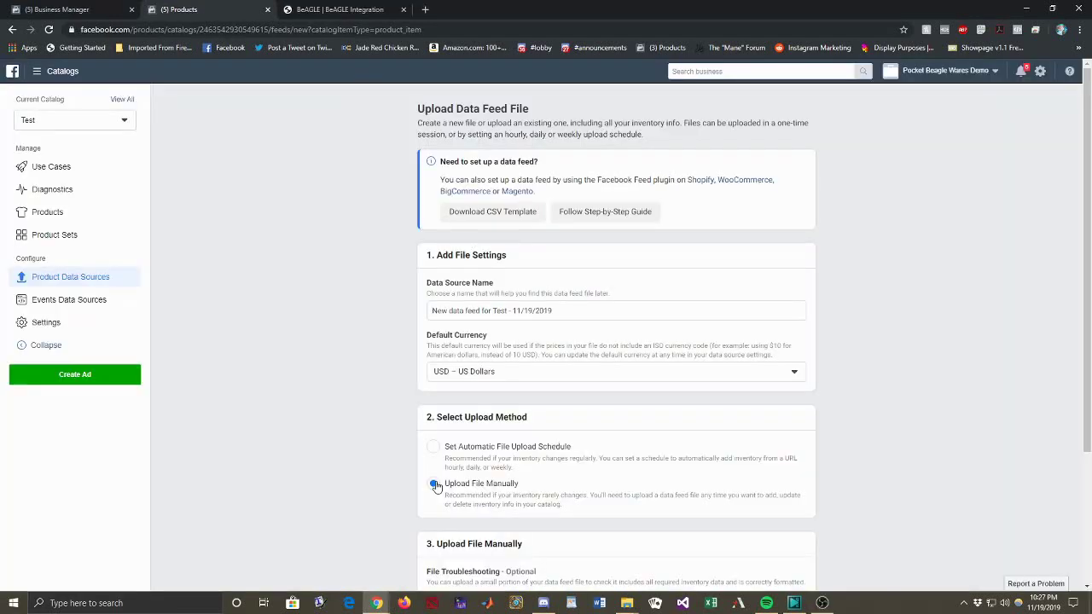
# Step: Choose manual upload, then open FB_Catalog_pocketbeaglewares (21).csv from Downloads in Excel to check it
pyautogui.click(434, 485)
pyautogui.moveTo(627, 602)
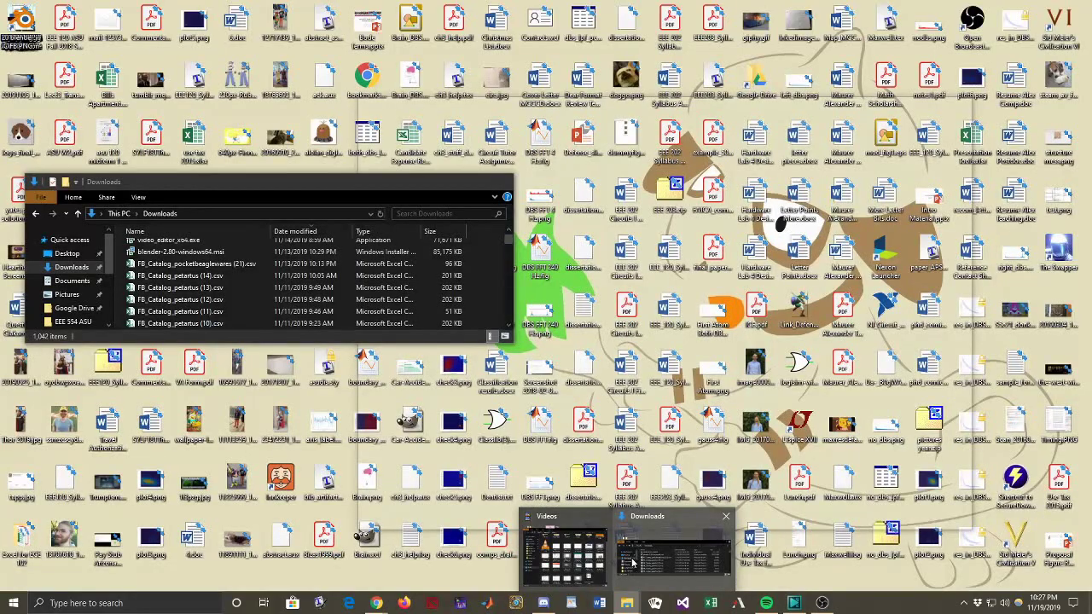
pyautogui.click(632, 562)
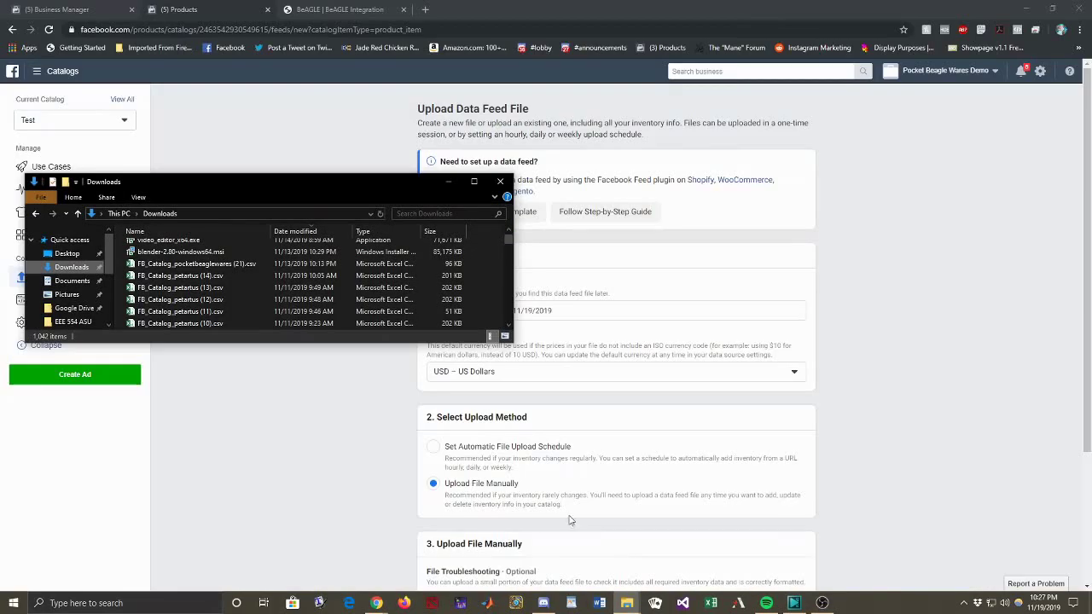
pyautogui.click(219, 268)
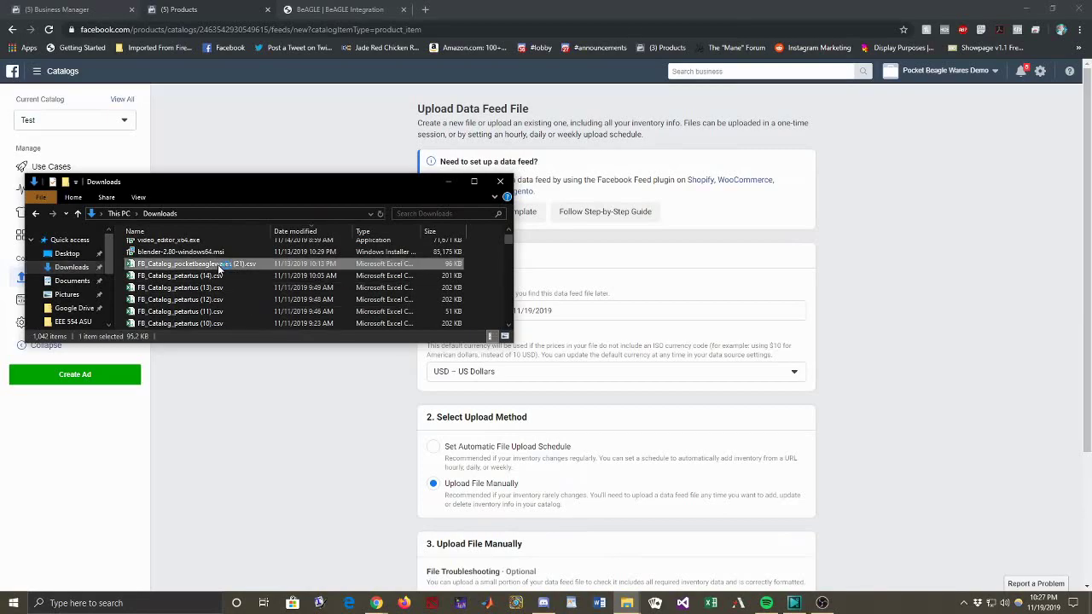
pyautogui.doubleClick(219, 268)
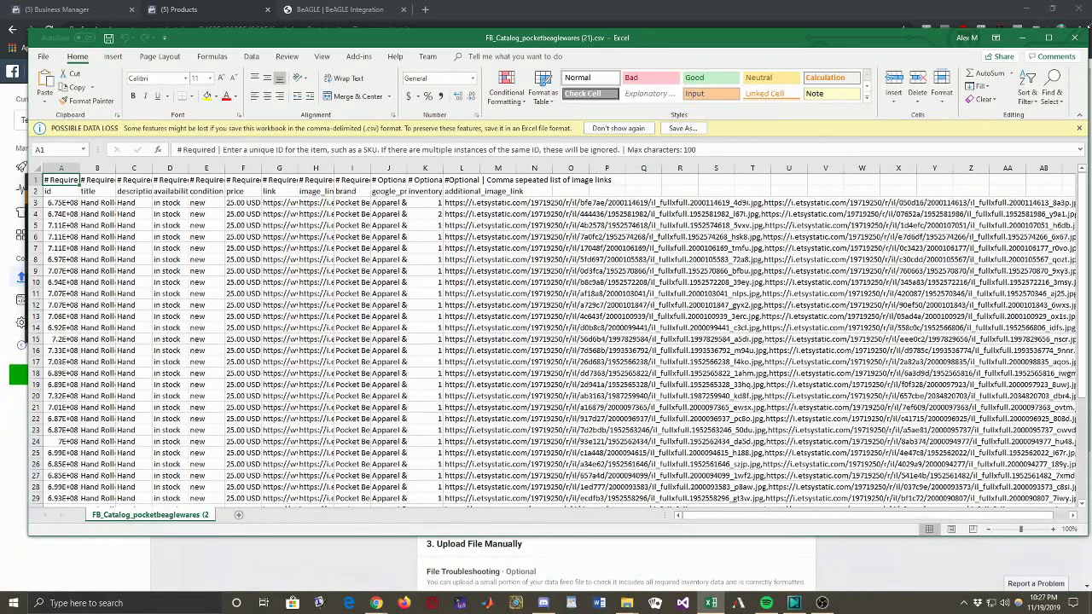
pyautogui.click(1075, 37)
# Step: Try the scheduled upload option, then settle back on Upload File Manually
pyautogui.scroll(-3, 723, 407)
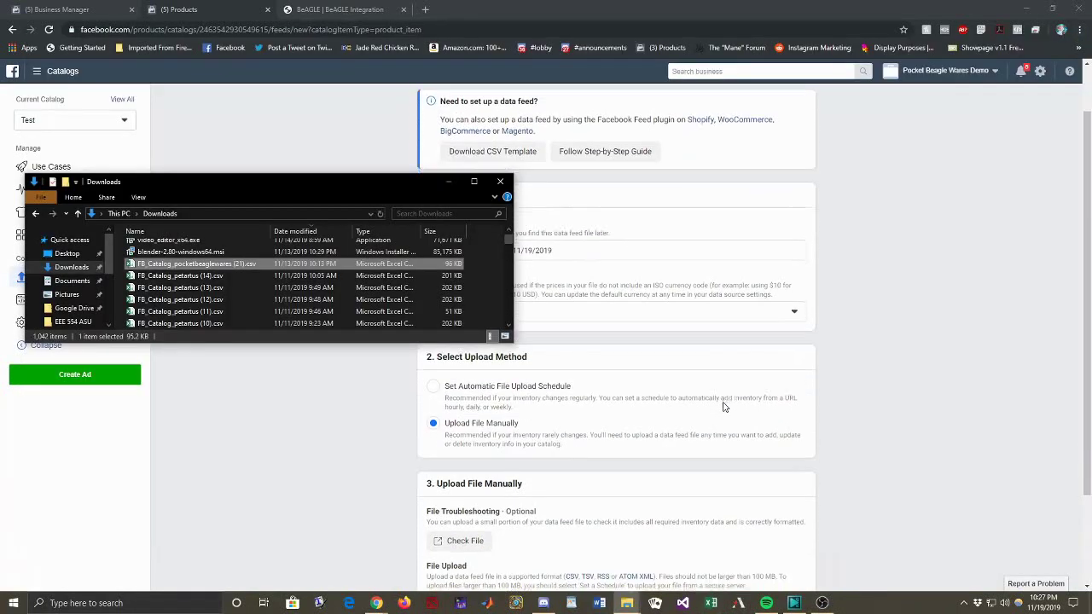
pyautogui.scroll(-1, 722, 410)
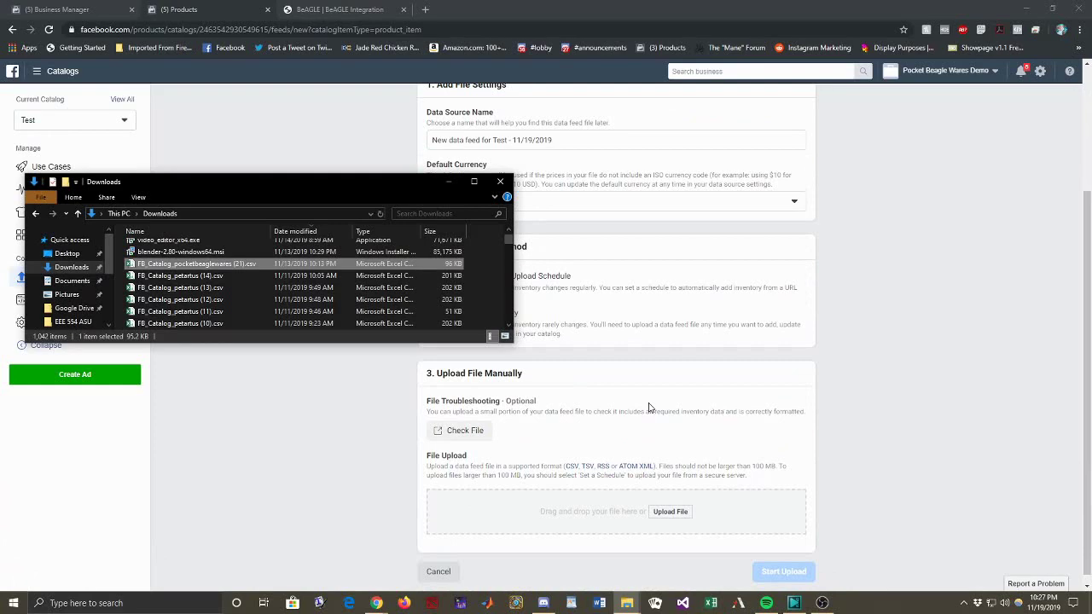
pyautogui.scroll(3, 560, 404)
pyautogui.click(434, 389)
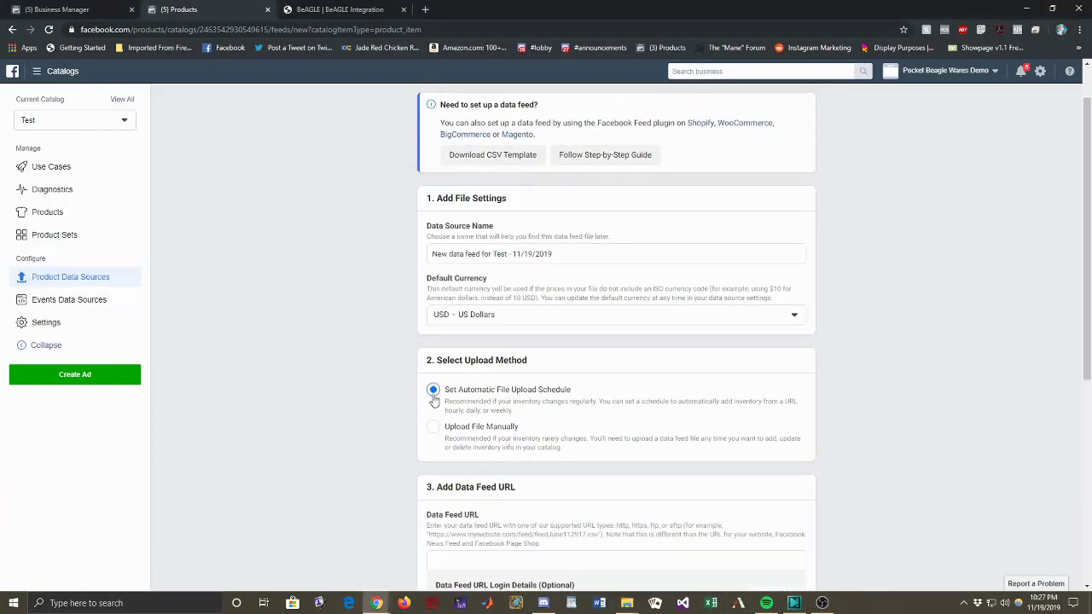
pyautogui.scroll(-1, 433, 393)
pyautogui.click(435, 373)
pyautogui.scroll(-1, 434, 375)
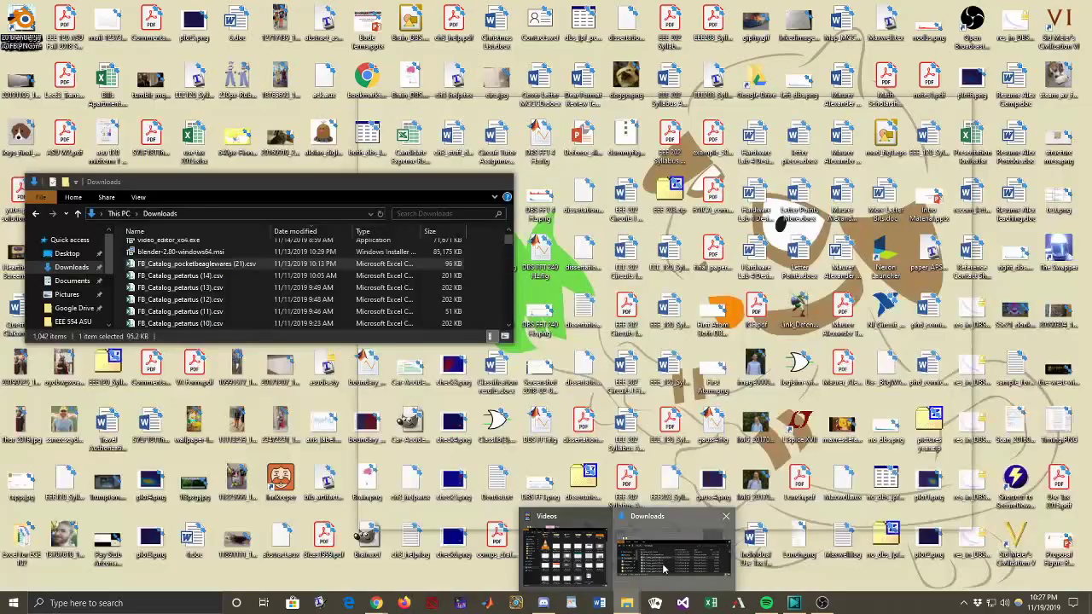
# Step: Drag FB_Catalog_pocketbeaglewares (21).csv from Downloads into the File Upload area and start the upload
pyautogui.click(674, 563)
pyautogui.moveTo(259, 269); pyautogui.dragTo(540, 517)
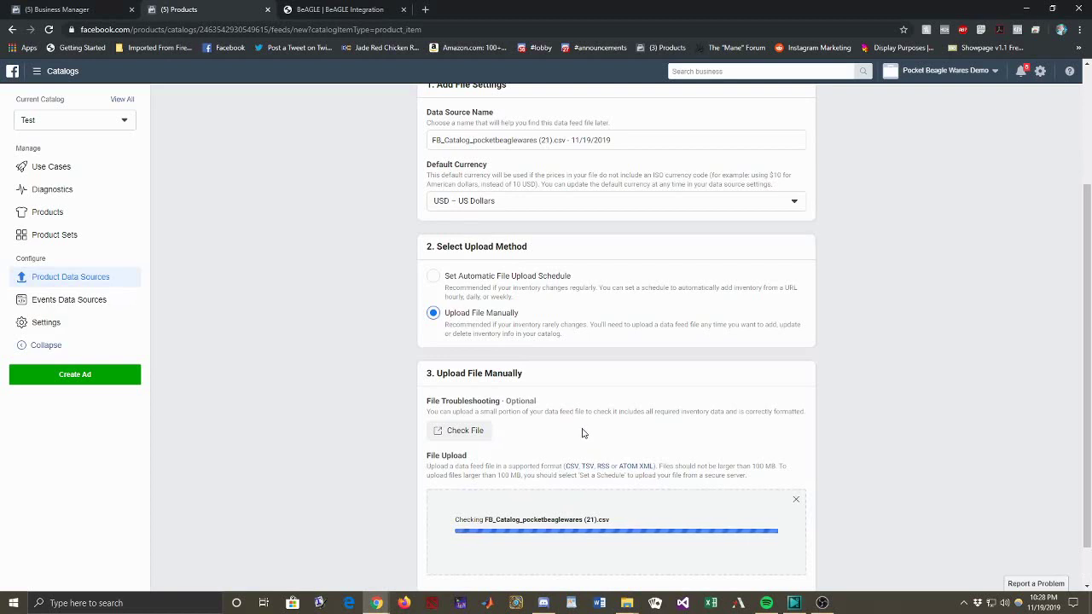
pyautogui.scroll(-1, 582, 433)
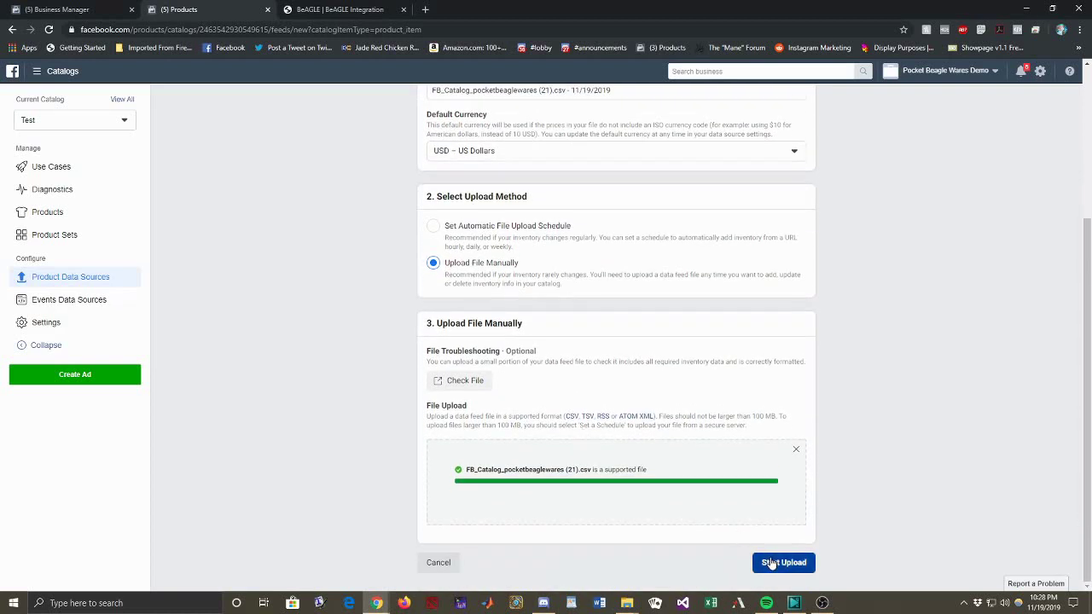
pyautogui.click(771, 564)
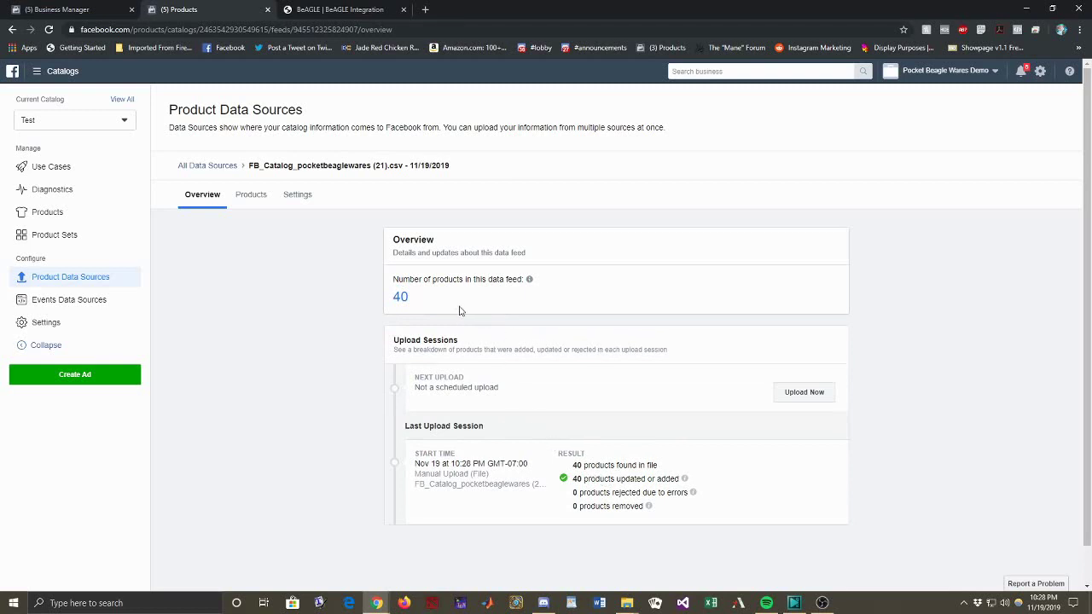
# Step: Browse the Products list and view the Black and Off-white Ghosts pocket square's images
pyautogui.click(253, 196)
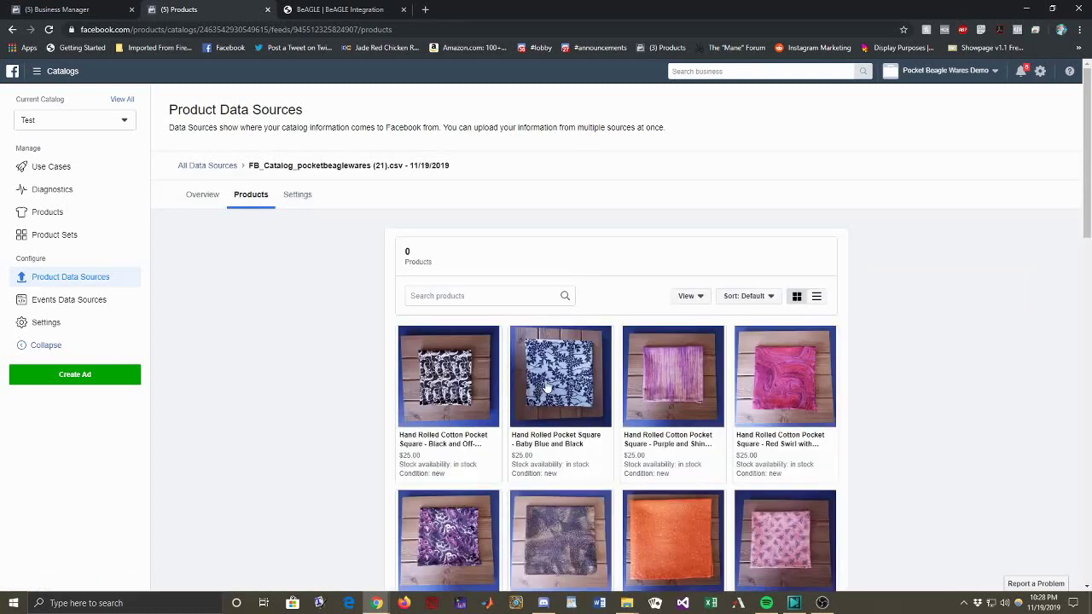
pyautogui.click(475, 389)
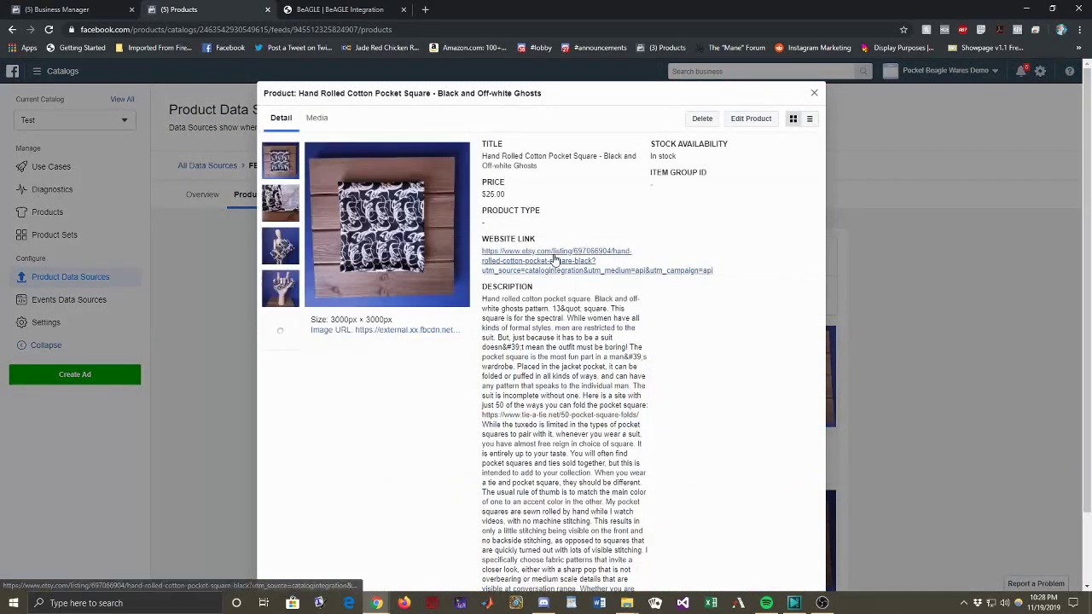
pyautogui.click(279, 340)
pyautogui.click(280, 162)
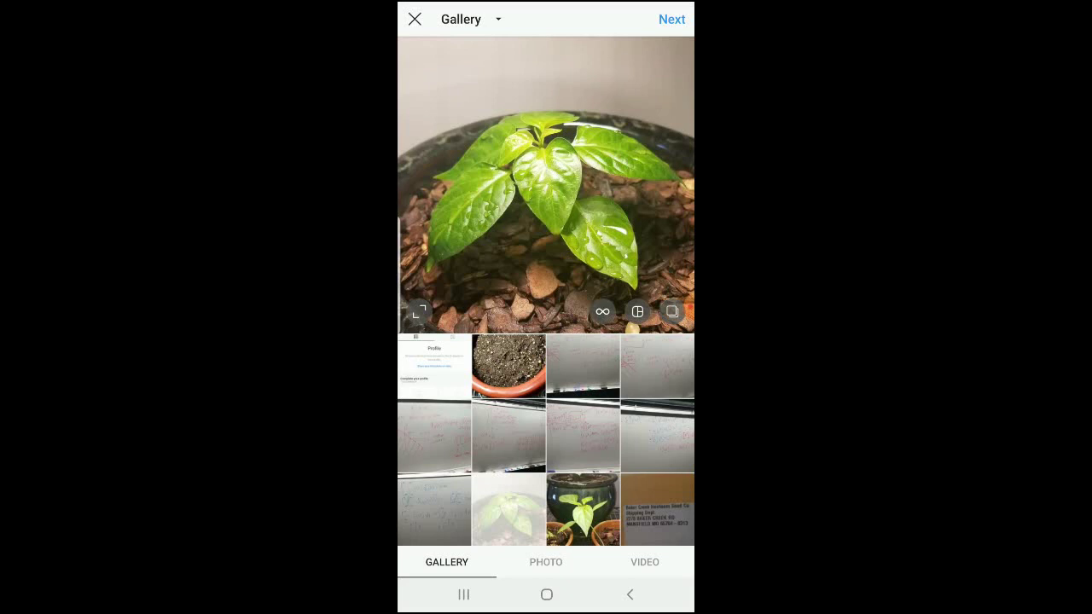
# Step: Choose the plant photo, give it the Gingham filter, and proceed to New Post details
pyautogui.click(671, 18)
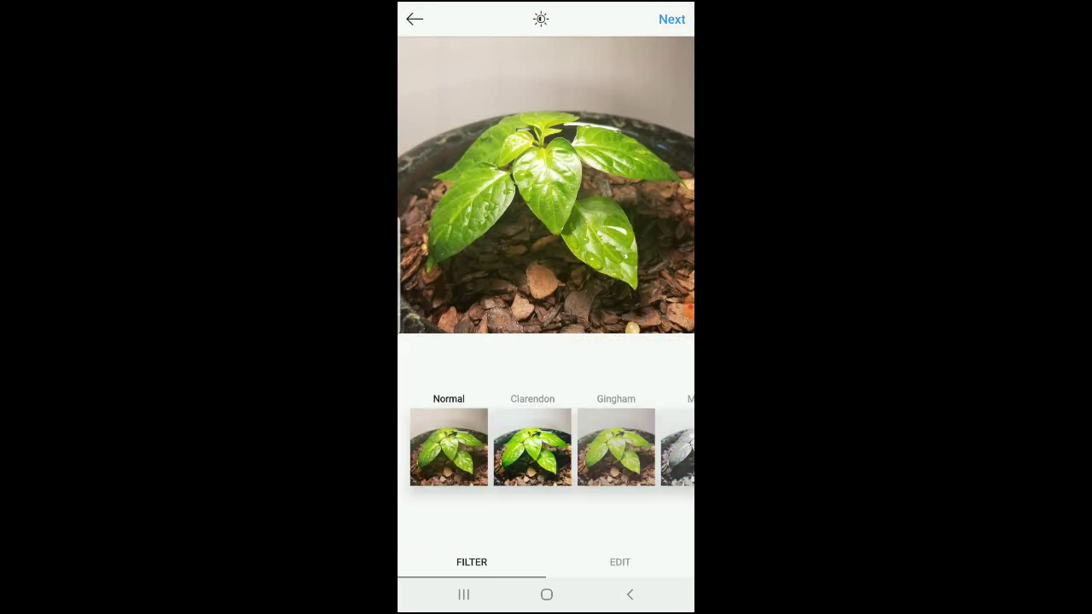
pyautogui.click(616, 447)
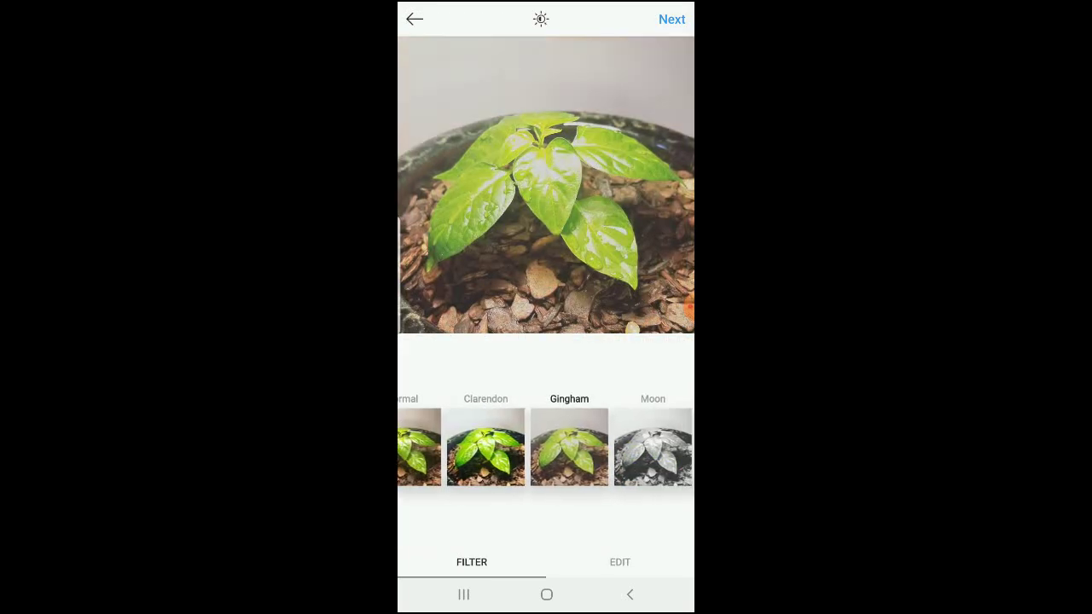
pyautogui.click(672, 19)
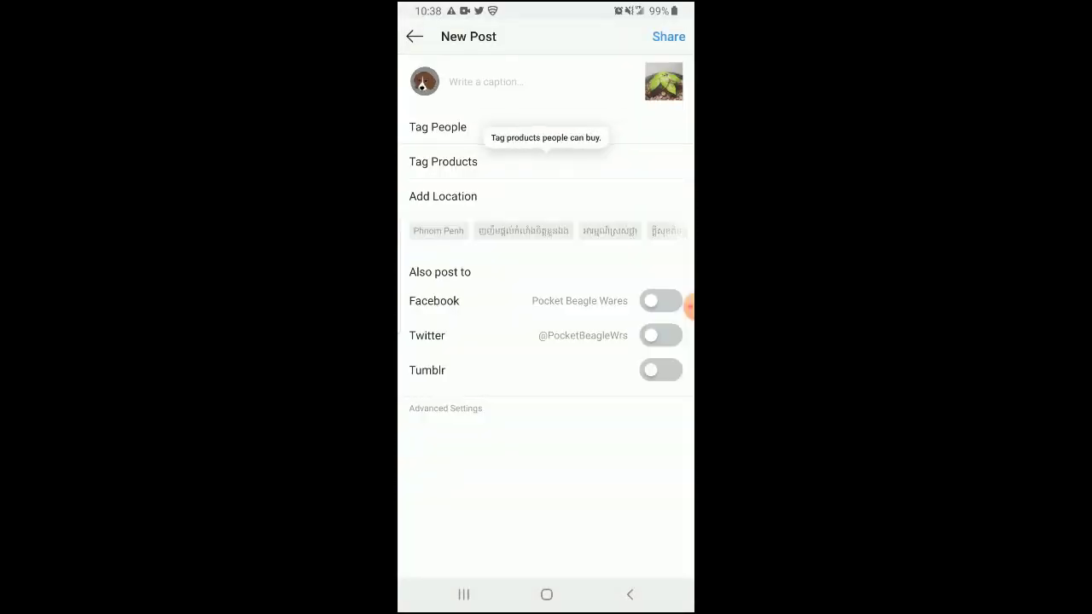
# Step: Tag the photo with the $25 Hand Rolled Cotton Pocket Square from Etsy Pocket Beagle Wares
pyautogui.click(443, 161)
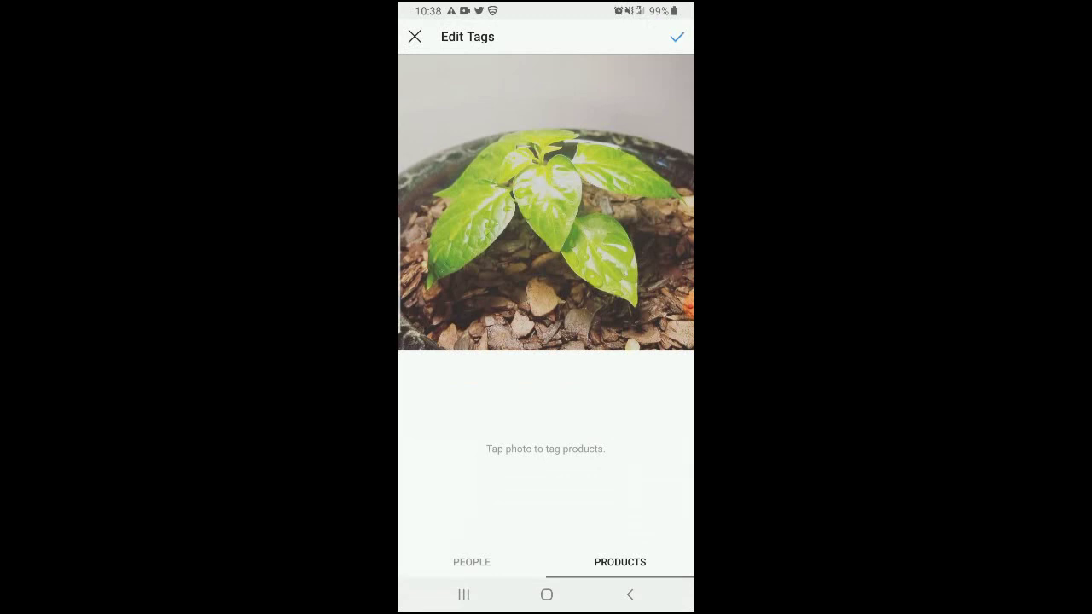
pyautogui.click(690, 304)
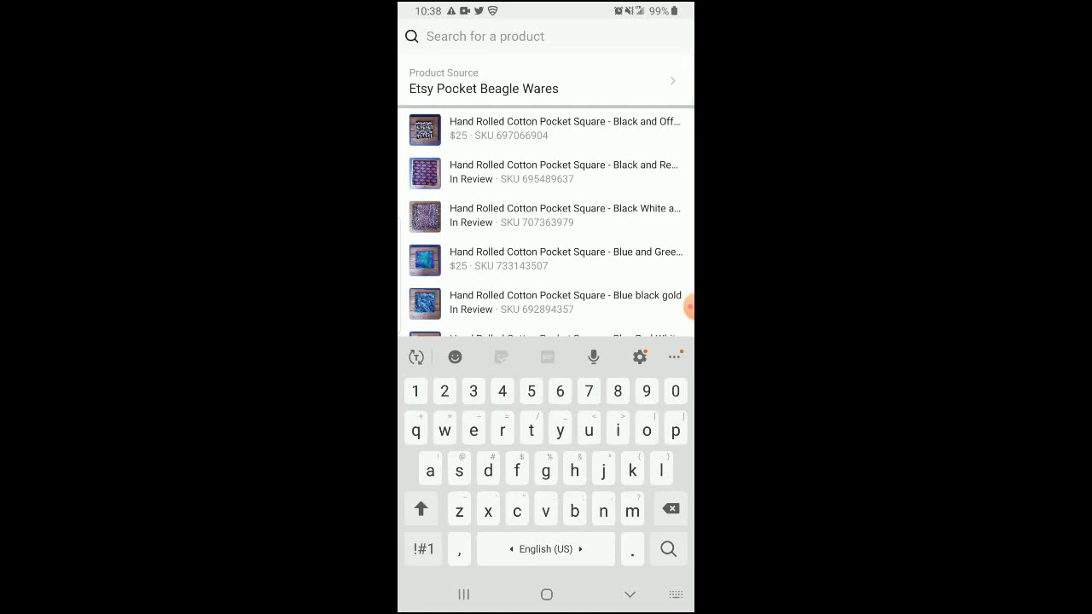
pyautogui.click(512, 81)
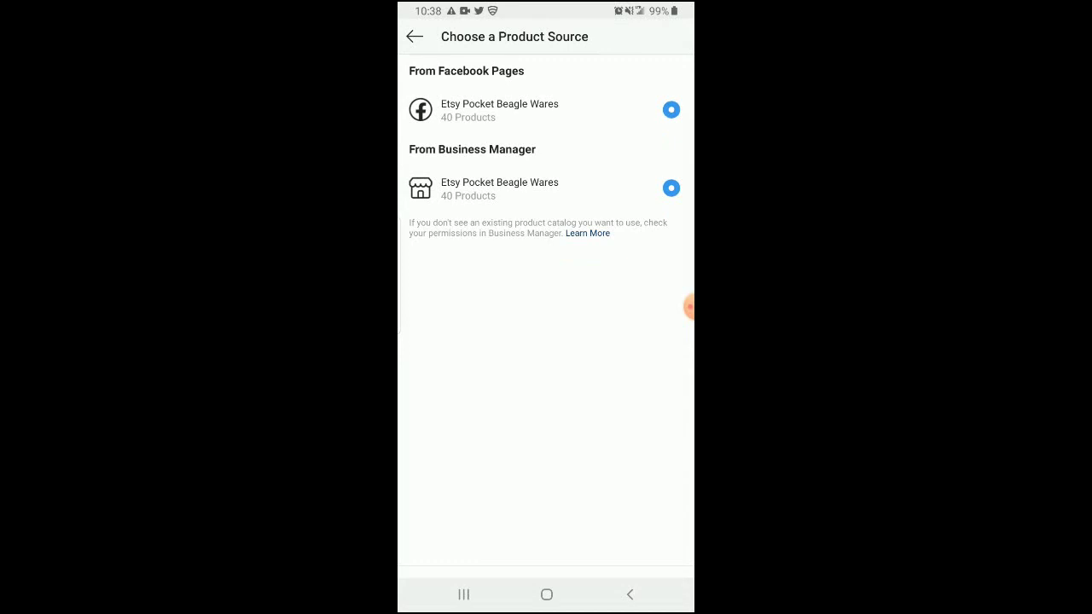
pyautogui.click(630, 595)
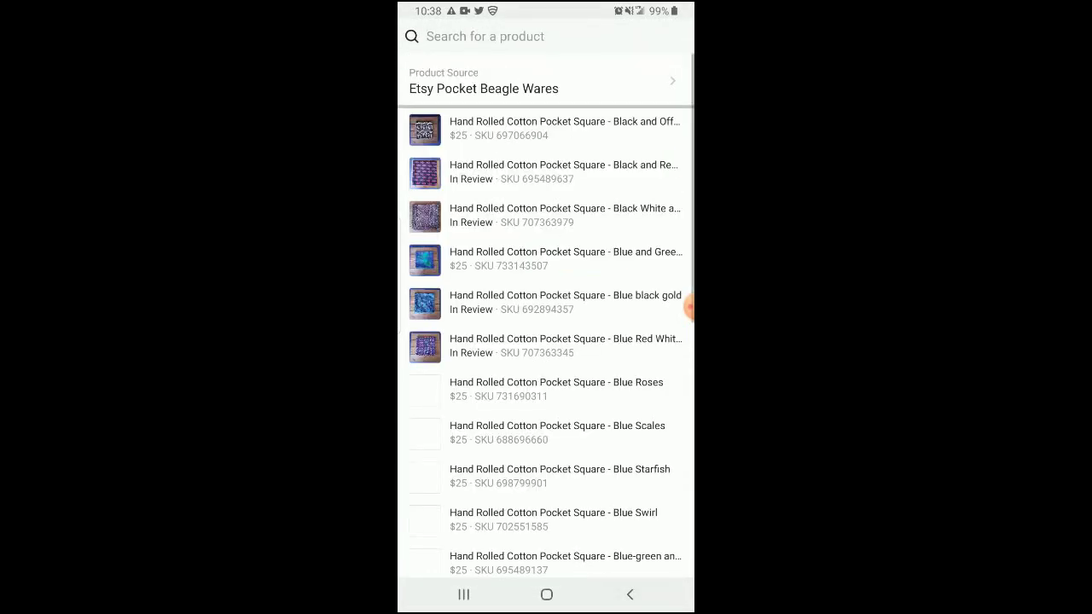
pyautogui.click(546, 128)
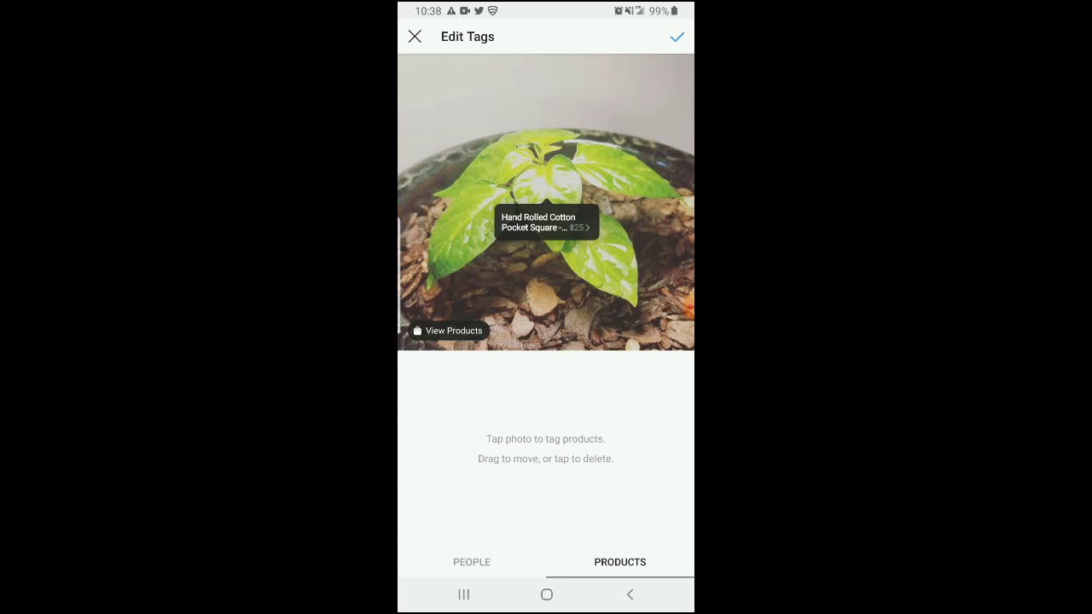
pyautogui.click(677, 36)
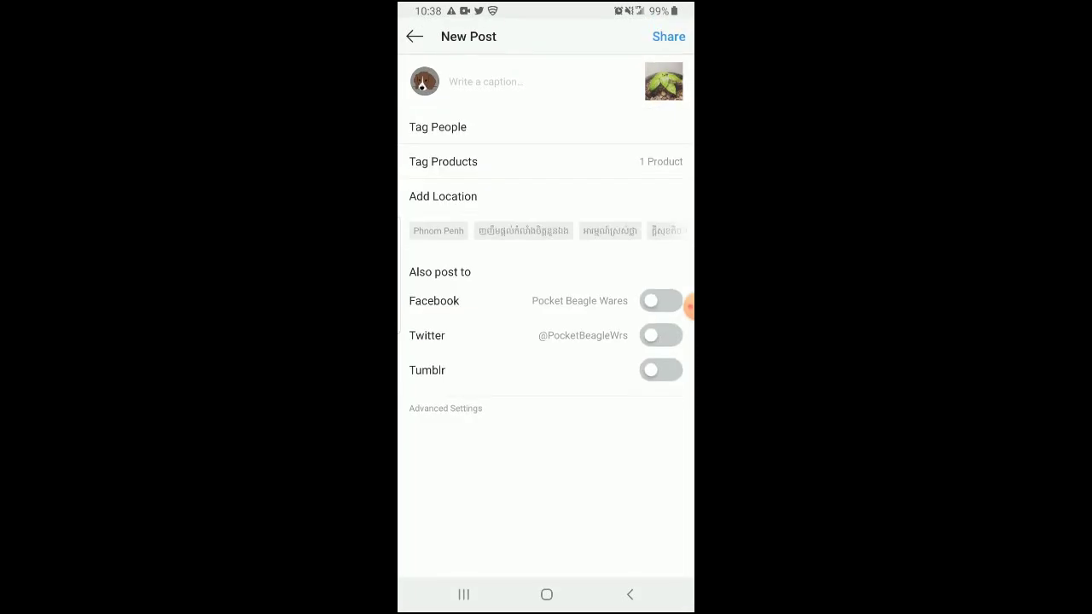